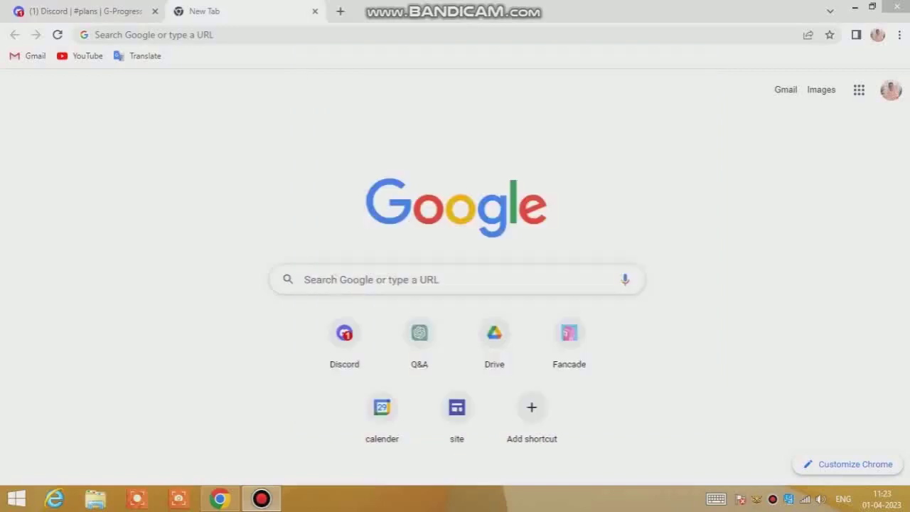
Open the Fancade web game at play.fancade.com from Chrome's new tab page and start it
left_click(421, 333)
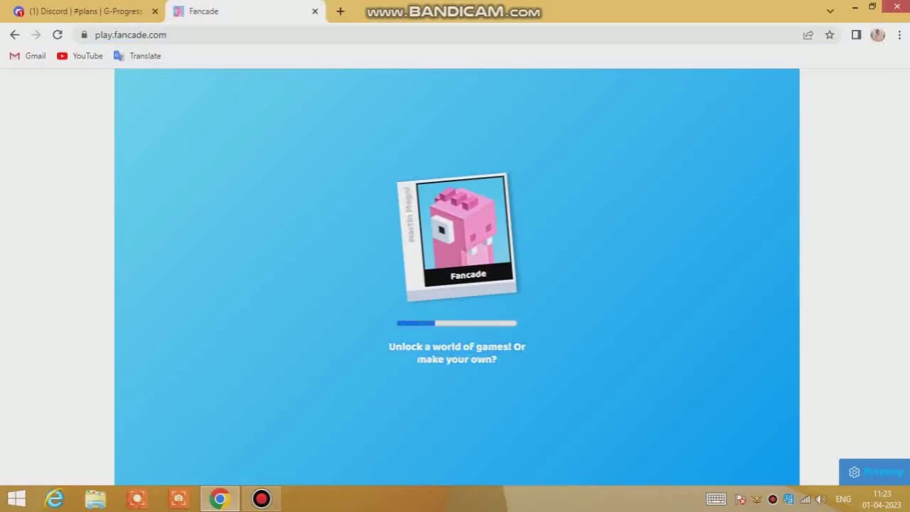
left_click(261, 498)
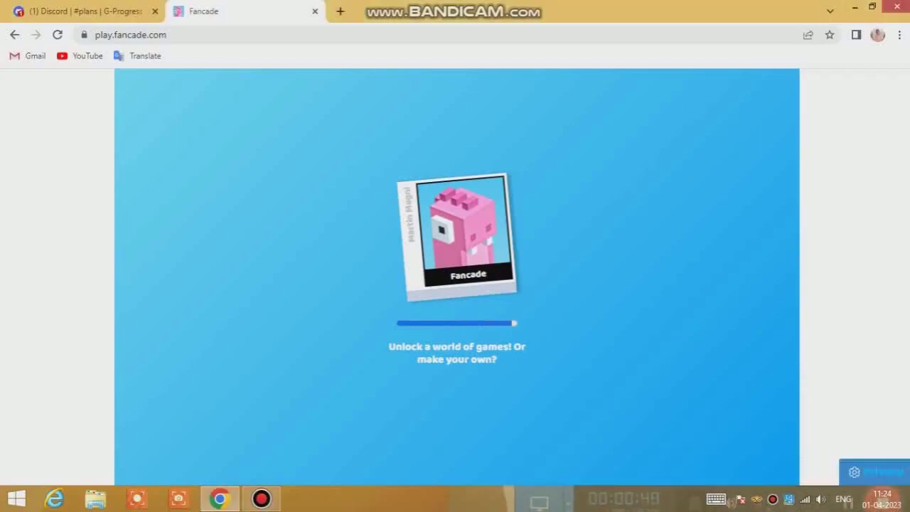
left_click(457, 321)
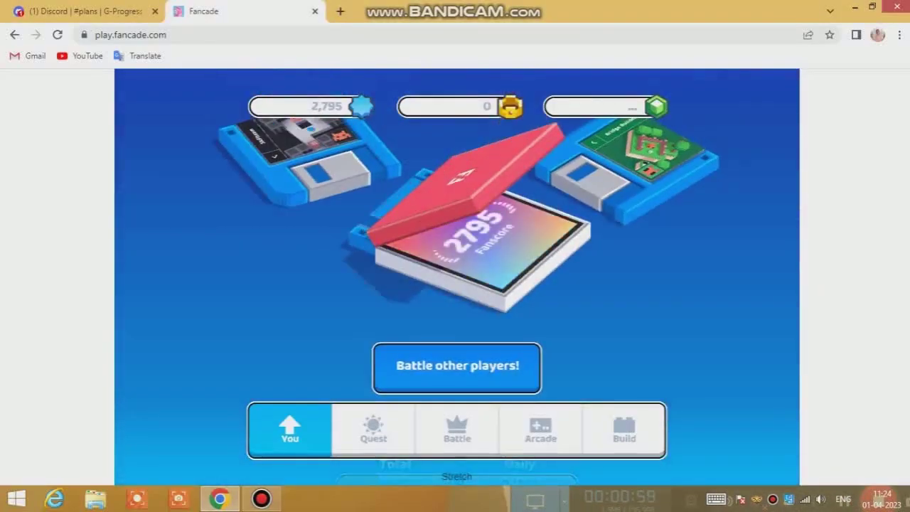
Go to Fancade's Build section and open the newest project card
left_click(541, 430)
left_click(458, 430)
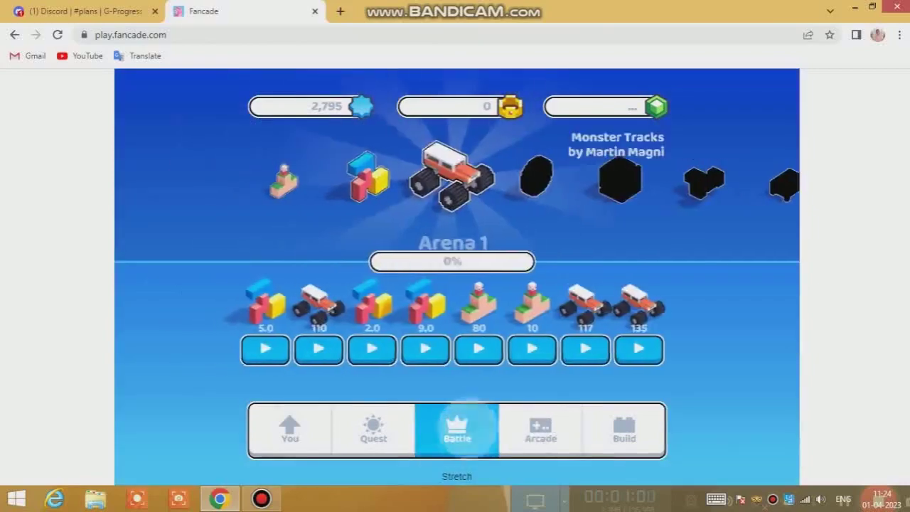
left_click(541, 431)
left_click(624, 430)
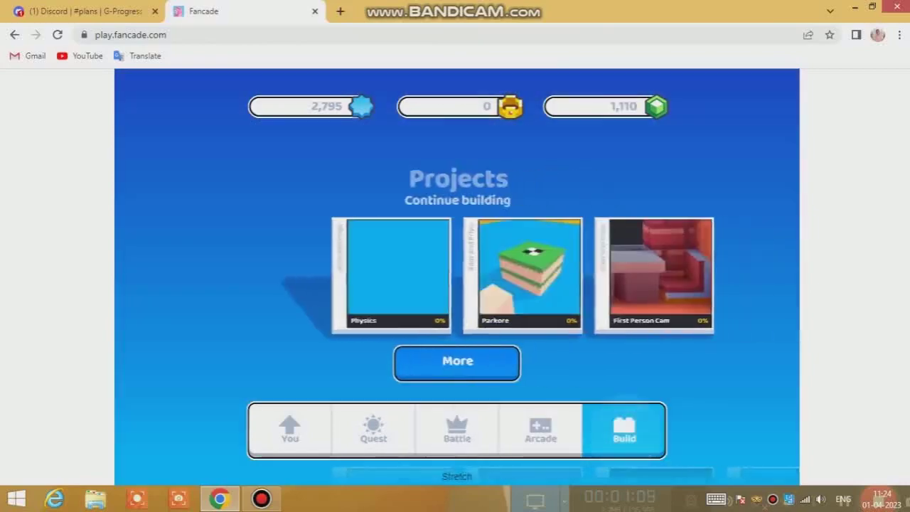
scroll(691, 239, "down", 5)
scroll(390, 245, "up", 3)
scroll(392, 242, "up", 2)
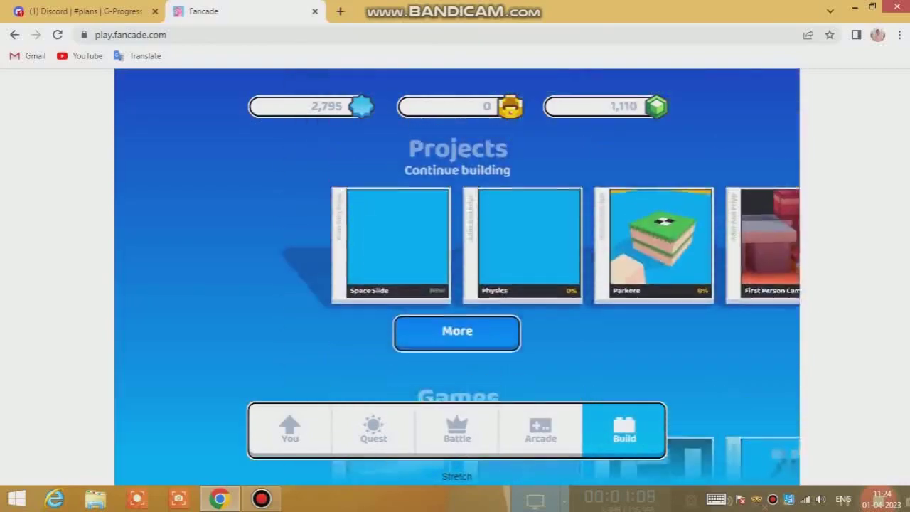
left_click(392, 242)
Retitle the project 'Red Ball' and create its first level
left_click(464, 253)
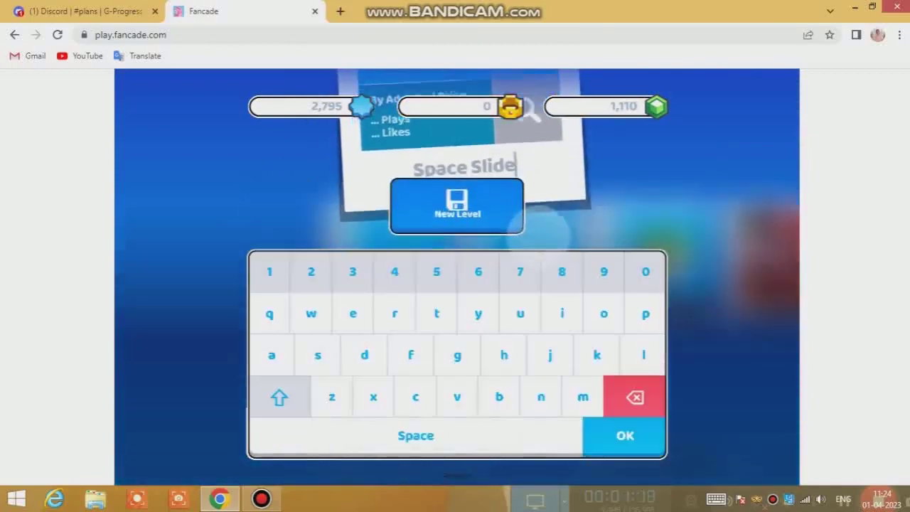
left_click(635, 400)
type("Red")
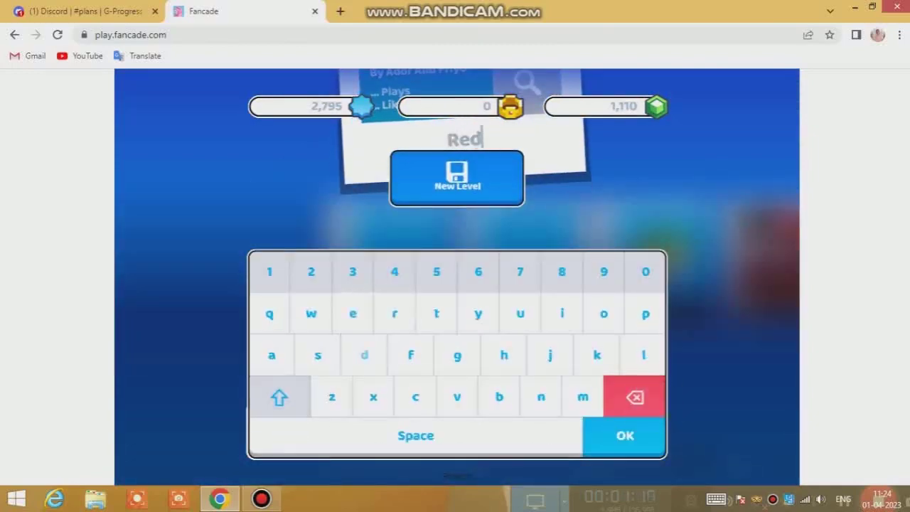
type("l")
key("Return")
left_click(458, 178)
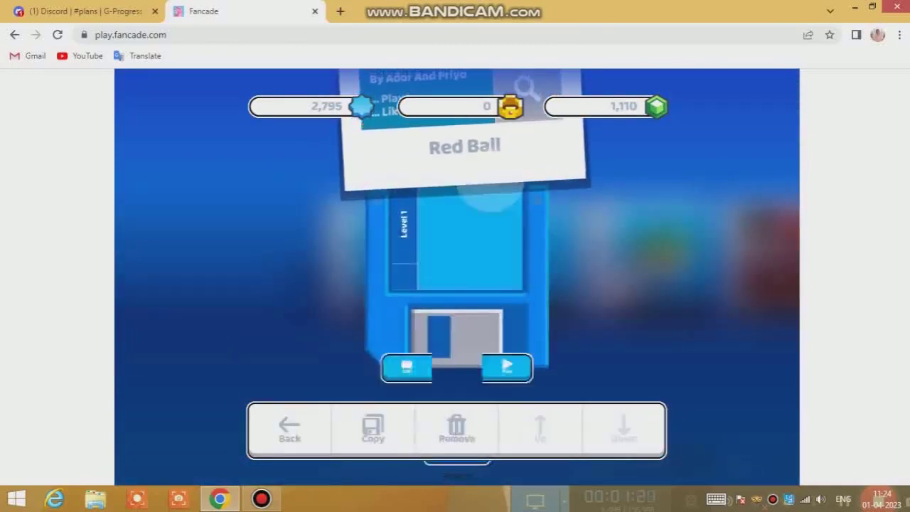
left_click(437, 277)
Add a physics sphere and a Vector value block to the level
left_click(642, 408)
left_click(532, 174)
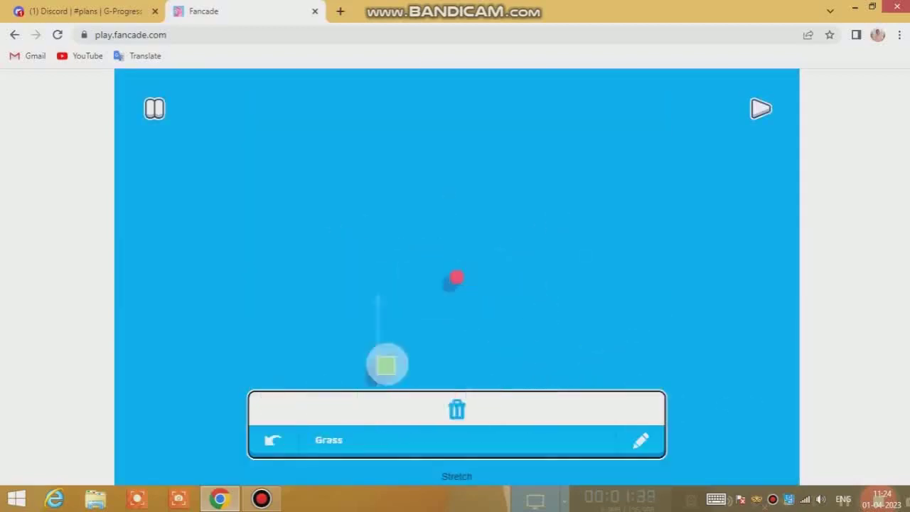
left_click(641, 408)
scroll(457, 213, "down", 5)
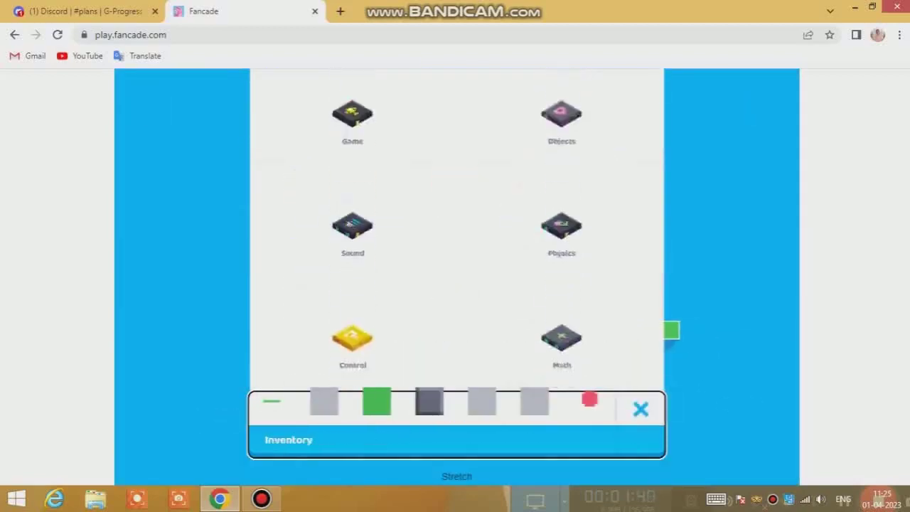
scroll(457, 214, "down", 5)
scroll(457, 213, "down", 5)
left_click(382, 85)
Place the Vector block inside the red sphere's script
left_click(458, 278)
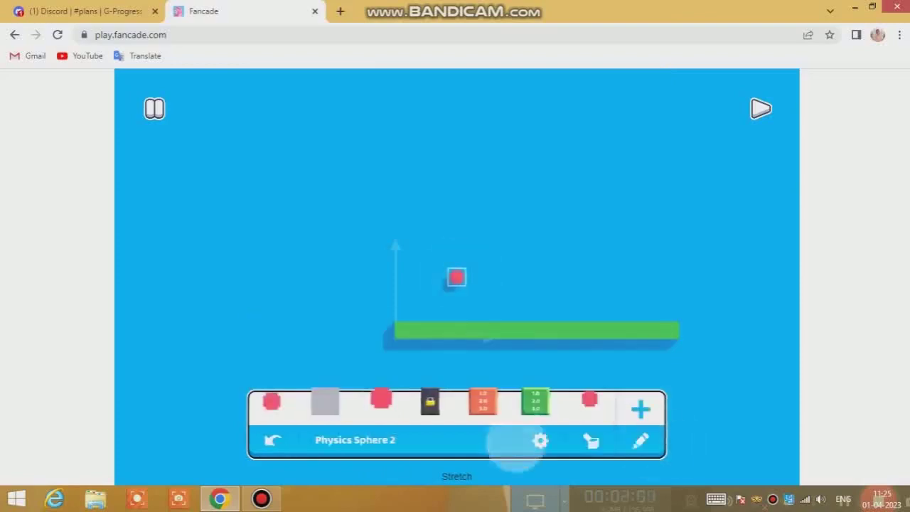
left_click(640, 439)
left_click(552, 298)
left_click_drag(551, 299, 519, 270)
left_click(447, 264)
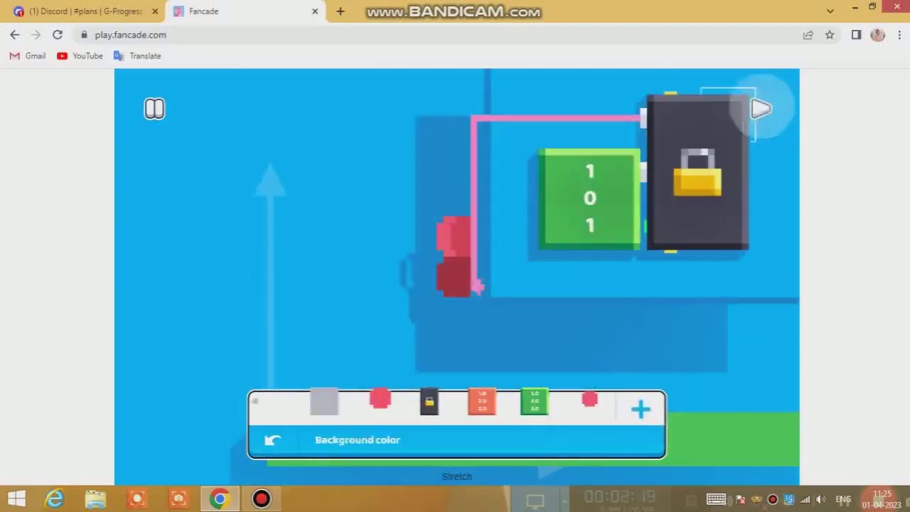
left_click(273, 440)
Add a ball object variable plus Button and Touch Sensor blocks to the script
left_click(640, 408)
left_click(382, 189)
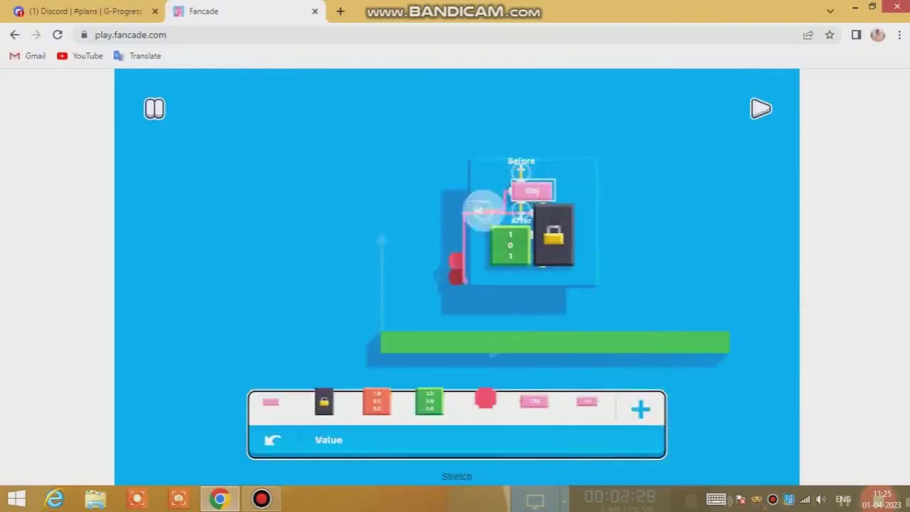
left_click(640, 409)
left_click(353, 142)
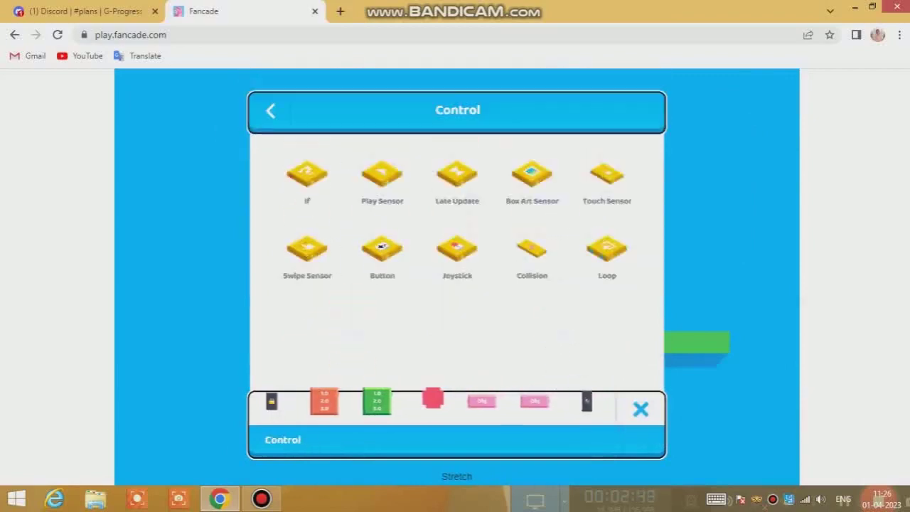
left_click(591, 441)
left_click(528, 166)
left_click(574, 188)
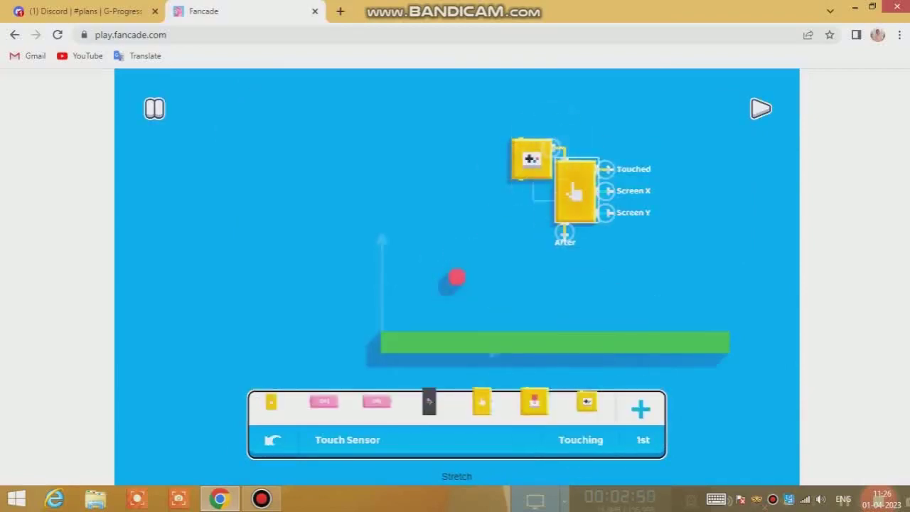
Wire an Add Force block to the ball with force vector 5 0 0
left_click_drag(429, 402, 636, 238)
mouse_move(377, 402)
left_mouse_down()
mouse_move(584, 238)
mouse_move(620, 192)
left_mouse_up()
left_click(641, 408)
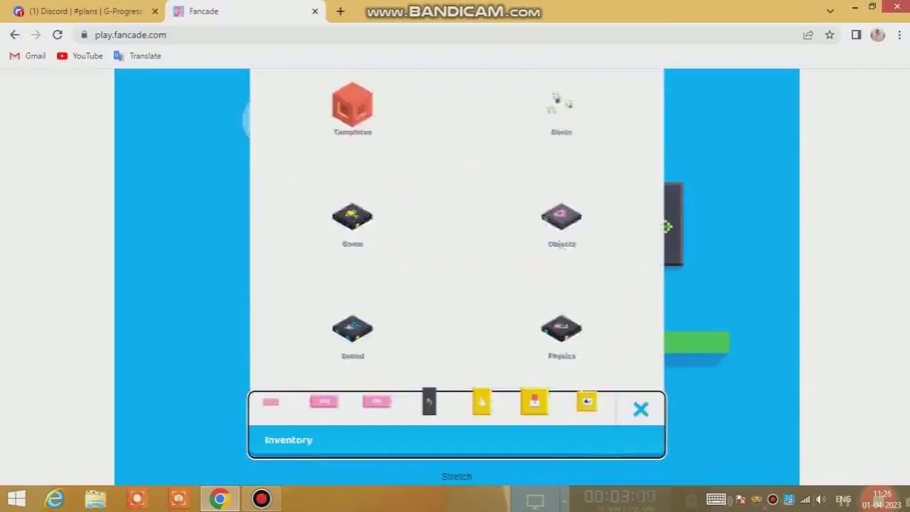
left_click(560, 325)
mouse_move(379, 146)
left_mouse_down()
mouse_move(621, 222)
mouse_move(620, 260)
left_mouse_up()
left_click(567, 440)
left_click(762, 122)
Add a Set Gravity block with vector 0 0 -5 and play the level
left_click(640, 408)
left_click(561, 82)
left_click_drag(455, 203, 532, 203)
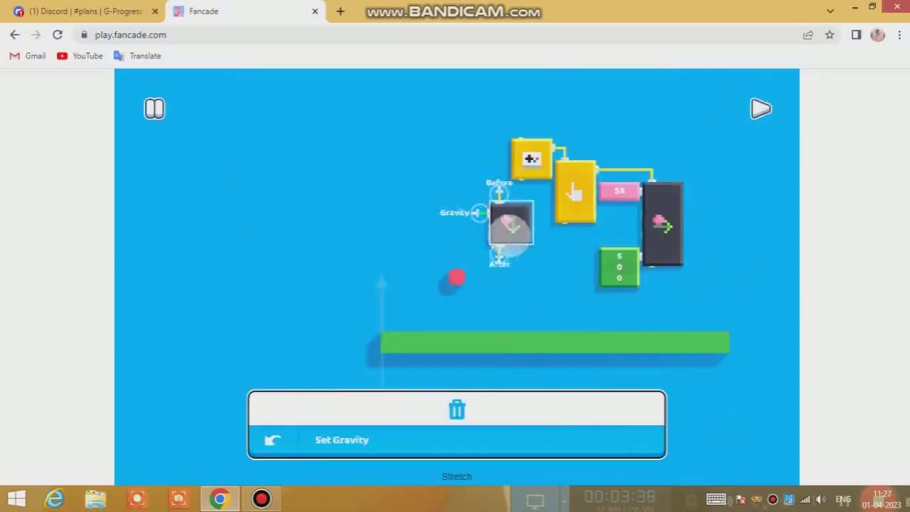
left_click_drag(270, 403, 488, 201)
left_click(488, 192)
type("-9")
left_click(625, 394)
left_click(761, 108)
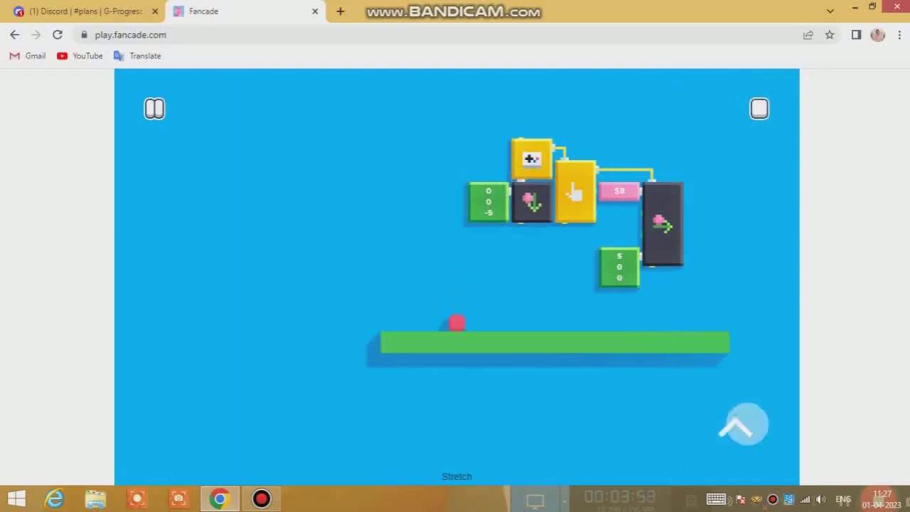
Change the force vector to 0 10 0 and test the jump
left_click(759, 108)
left_click(619, 267)
left_click(625, 394)
left_click(761, 109)
left_click(620, 267)
left_click(375, 314)
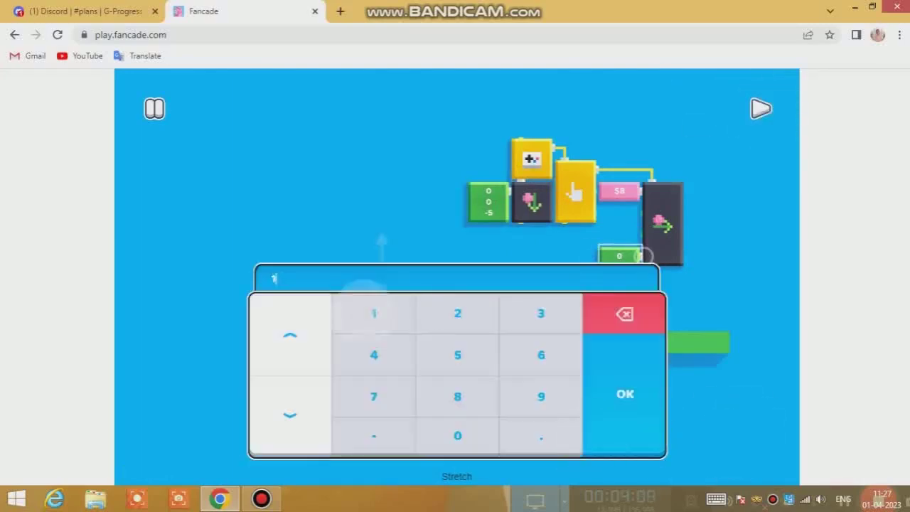
left_click(458, 435)
left_click(625, 394)
left_click(761, 108)
Duplicate the force script, move the copy aside, and play-test
left_click(761, 108)
left_click(671, 264)
left_click_drag(484, 271, 572, 271)
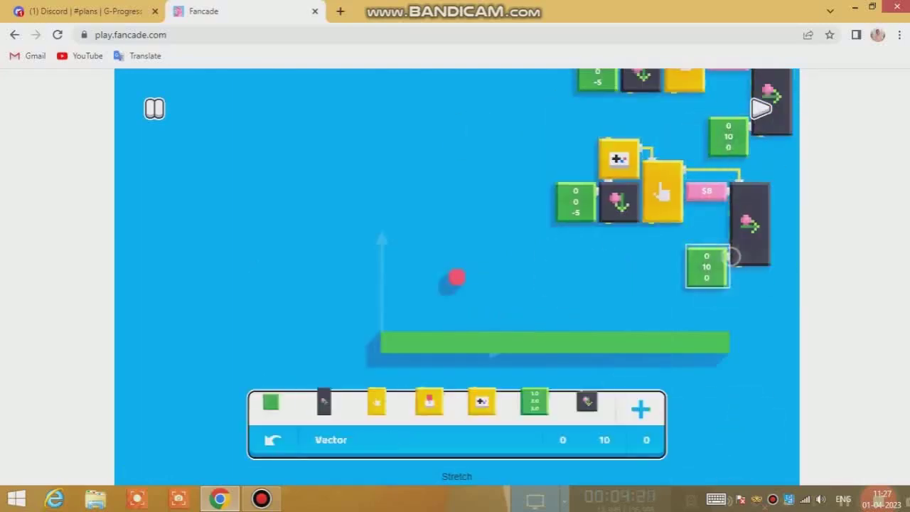
left_click(761, 108)
left_click(761, 108)
left_click(761, 108)
left_click(761, 108)
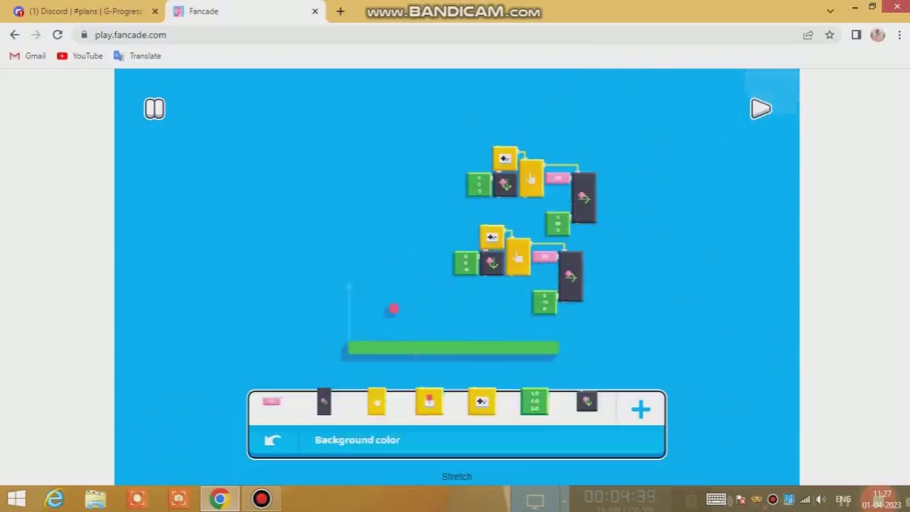
Place the copied group beside the original and reverse its force direction, then test
left_click_drag(520, 258, 624, 187)
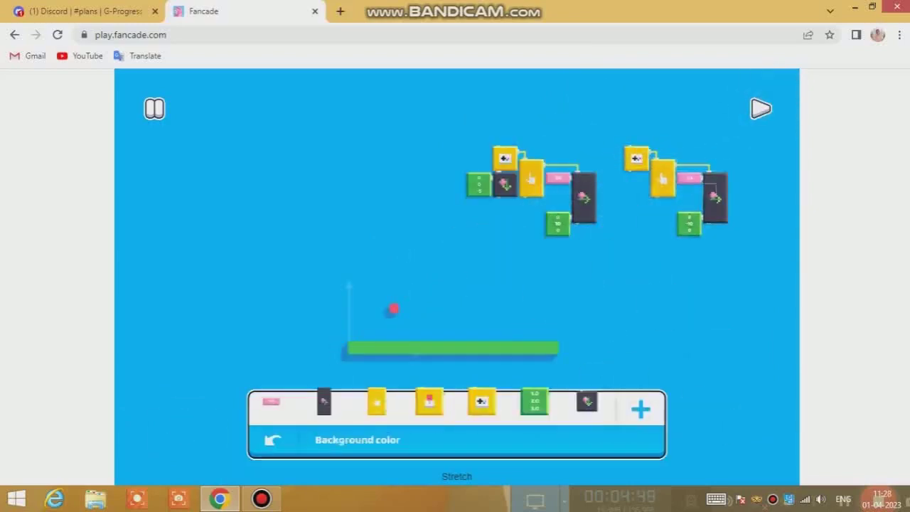
left_click(759, 108)
left_click(750, 405)
left_click(759, 108)
left_click(748, 209)
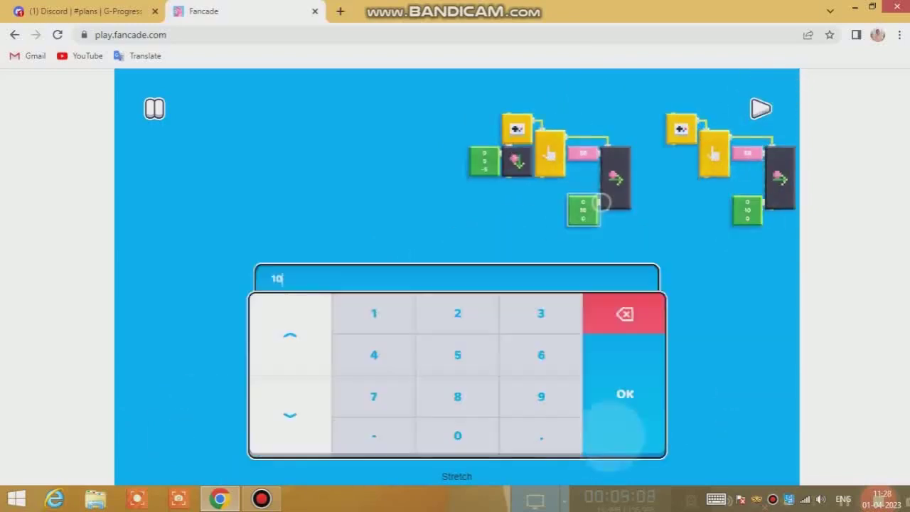
left_click(623, 392)
left_click(759, 108)
left_click(760, 108)
Open the red sphere's inner script and test the controls
left_click(642, 409)
left_click(256, 112)
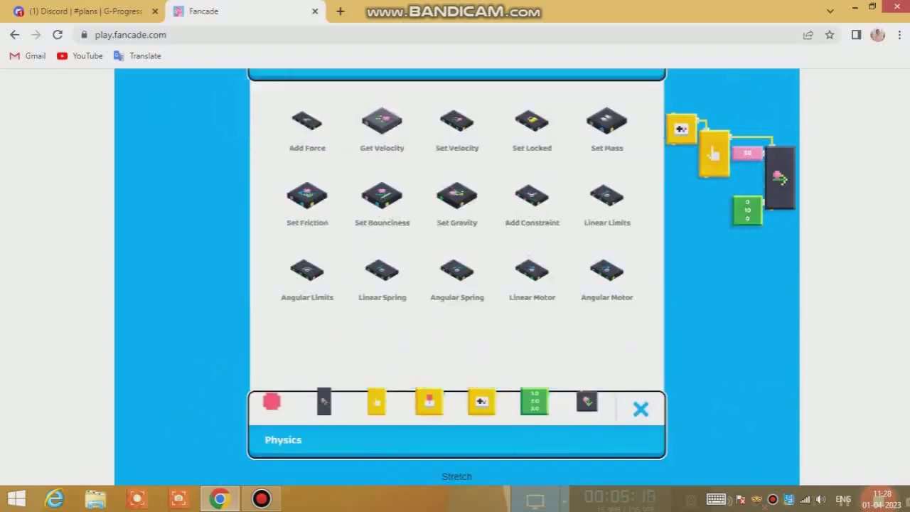
left_click(641, 408)
left_click(640, 440)
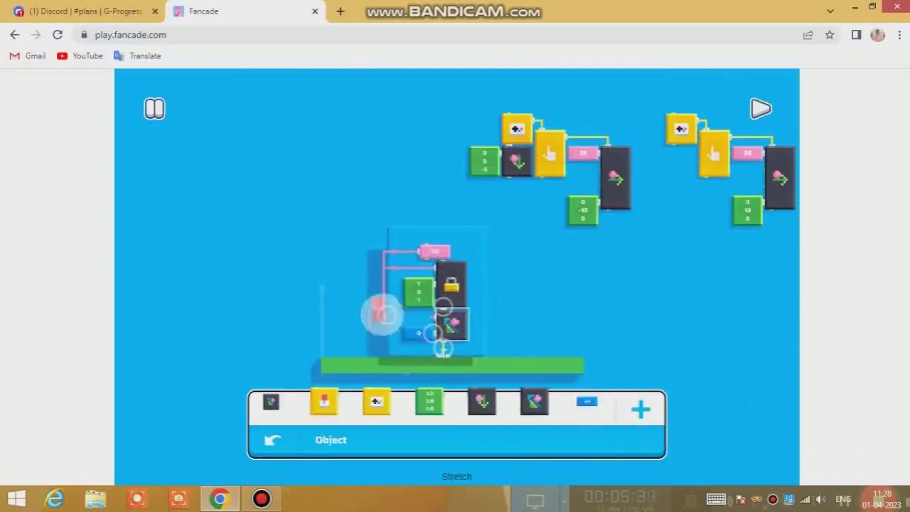
left_click(760, 108)
left_click(760, 108)
Change the copied force vector's -10 to -1 and test again
left_click(583, 211)
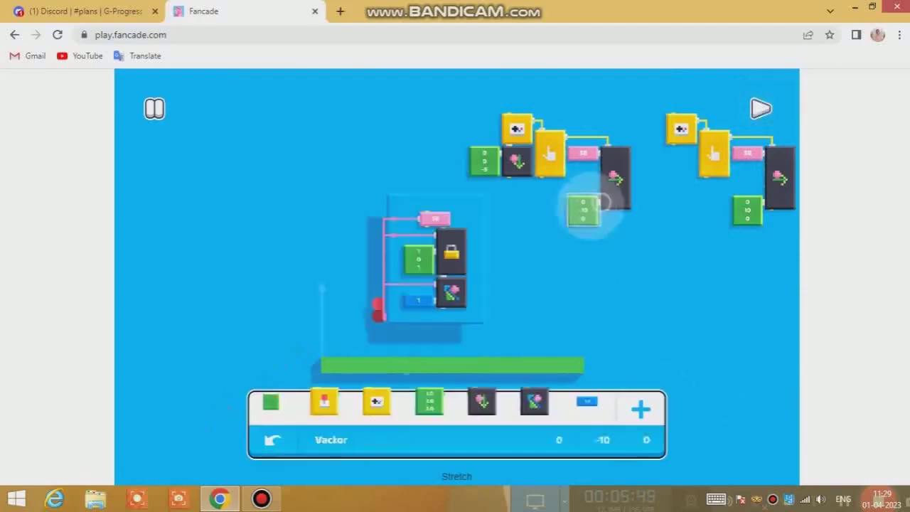
left_click(555, 441)
left_click(610, 310)
left_click(623, 392)
left_click(759, 108)
left_click(759, 109)
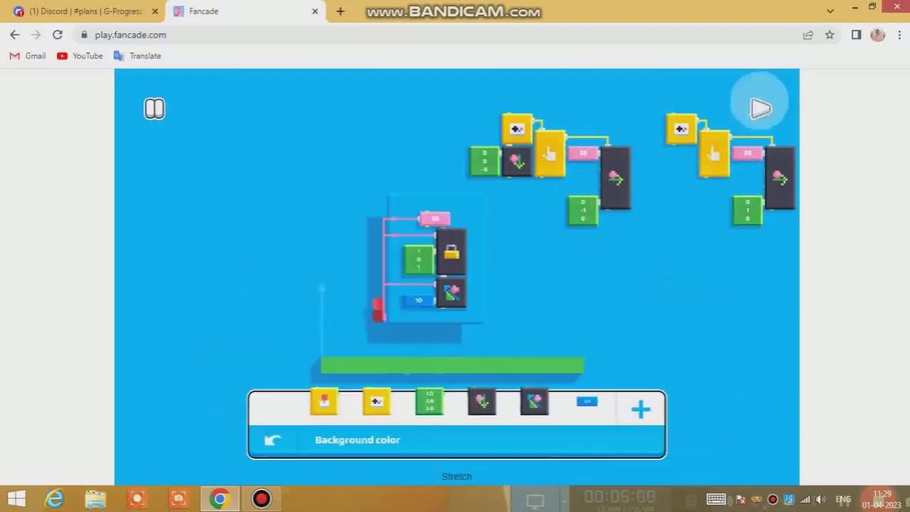
Duplicate the touch script group below the others, setting its vector's third value to 100
left_click(478, 111)
left_click(645, 332)
left_click_drag(646, 331, 532, 331)
left_click(632, 308)
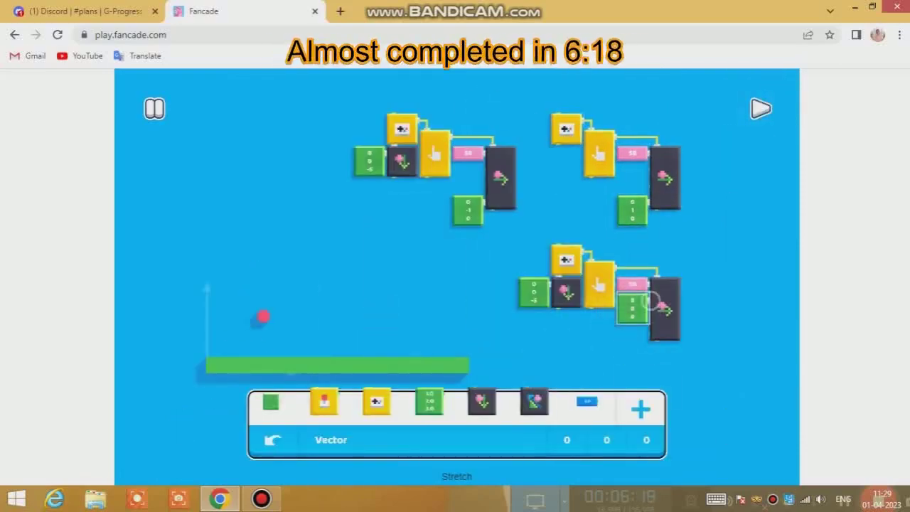
left_click(647, 440)
left_click(372, 315)
left_click(472, 431)
left_click(472, 431)
left_click(624, 393)
Test the new force and lower it to 0,0,10
left_click(760, 108)
left_click(760, 109)
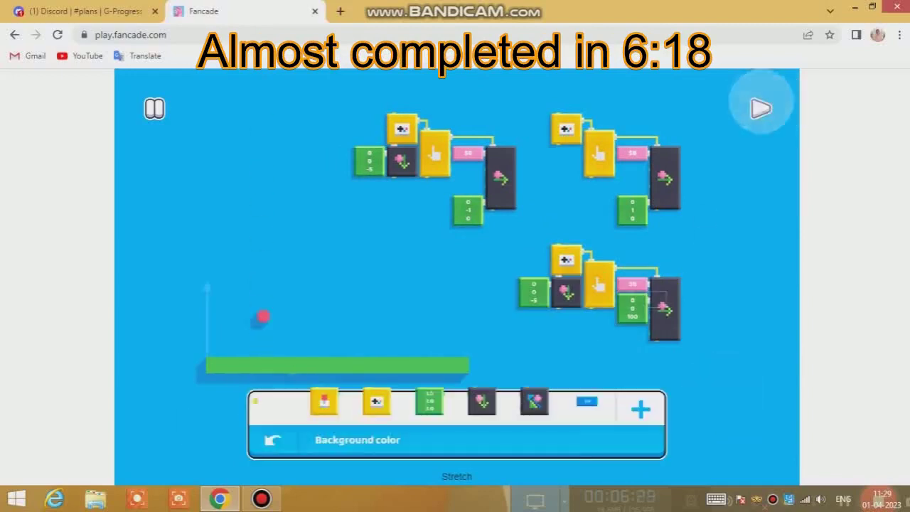
left_click(633, 308)
left_click(760, 108)
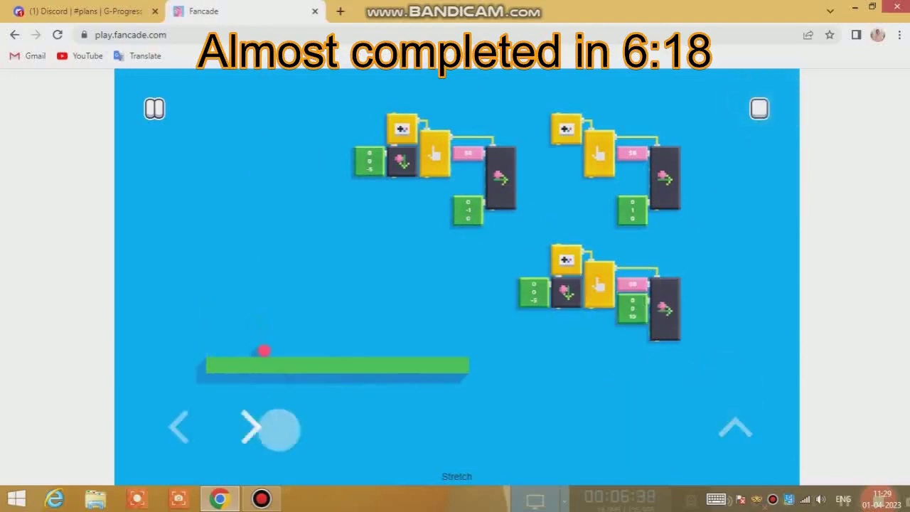
left_click(760, 108)
Add a Set Camera block and a Get Position block to the script
left_click(641, 407)
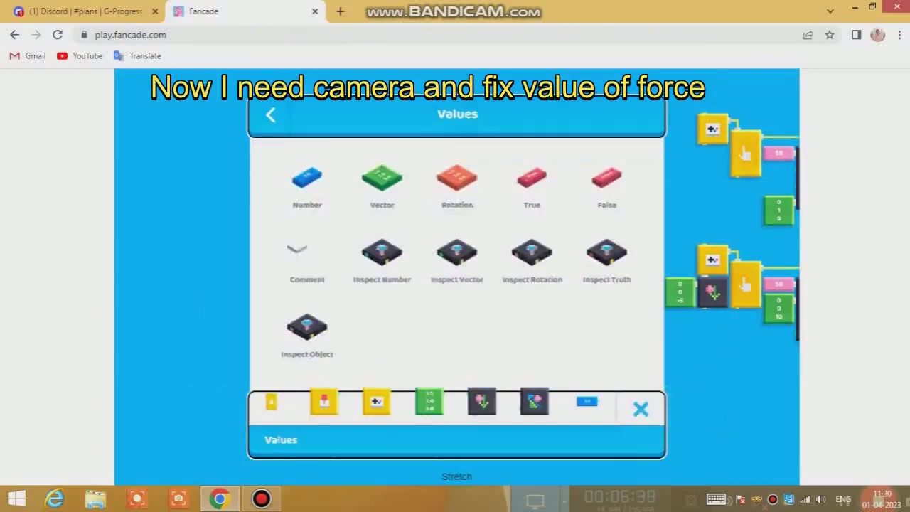
left_click(270, 115)
left_click(352, 125)
left_click_drag(533, 178, 575, 354)
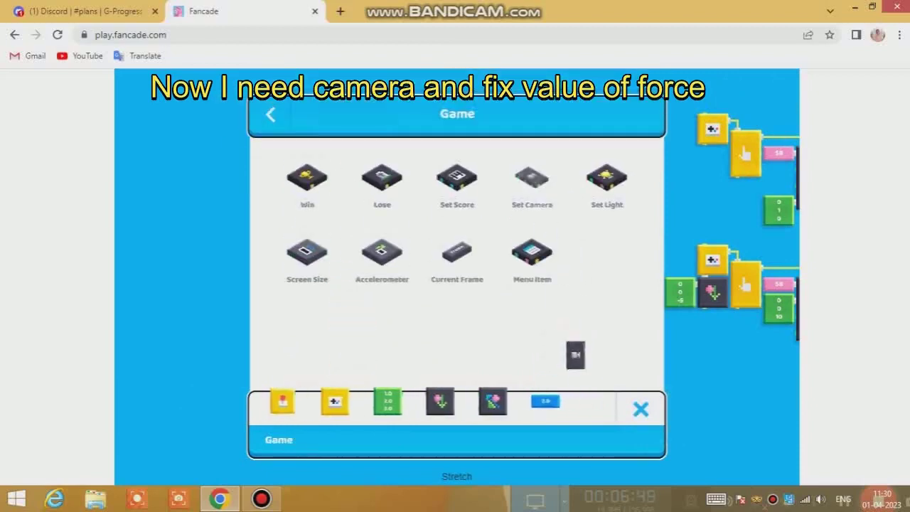
left_click(270, 114)
left_click(559, 107)
mouse_move(308, 178)
left_mouse_down()
mouse_move(547, 341)
mouse_move(450, 326)
left_mouse_up()
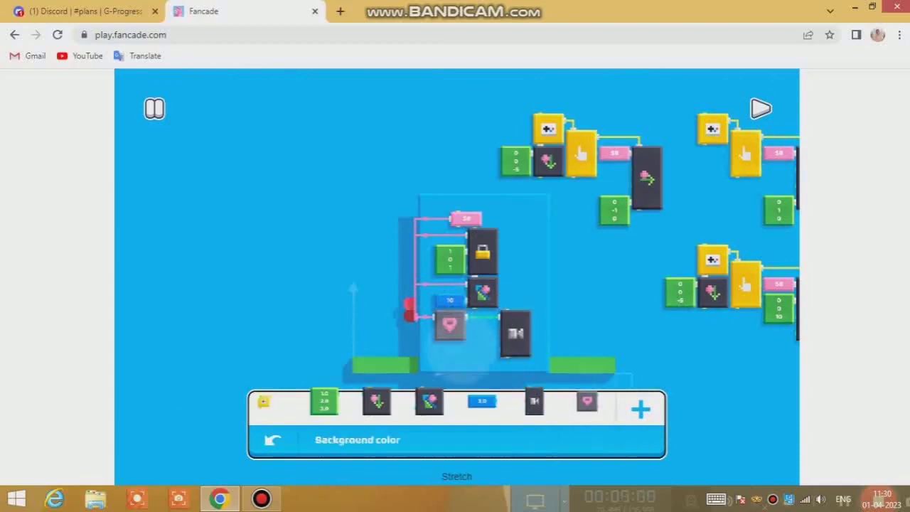
Feed the camera Number values 10 and 30, checking the view briefly
left_click_drag(482, 401, 481, 349)
left_click(625, 394)
left_click(761, 108)
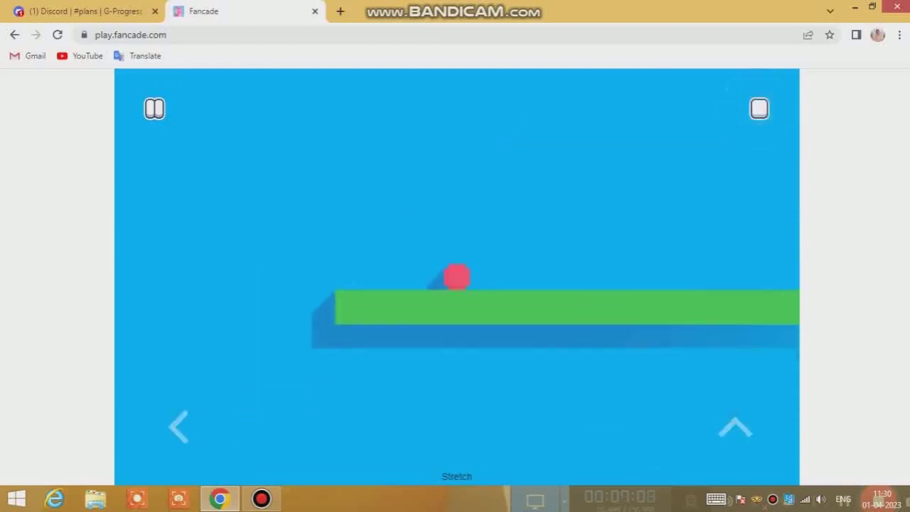
left_click(758, 106)
left_click(488, 300)
left_click(625, 313)
left_click(625, 394)
Play-test by rolling the ball right and left to confirm the camera follows
left_click(761, 108)
left_click(264, 422)
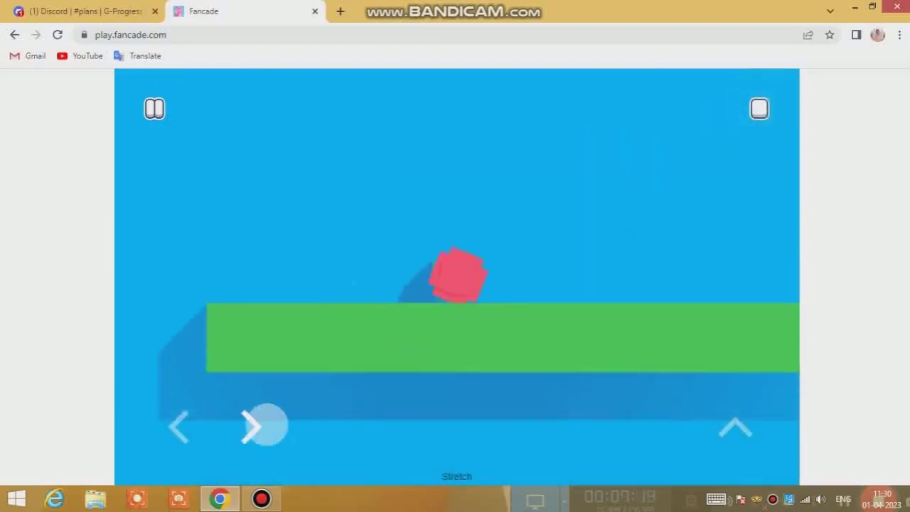
left_click(699, 419)
left_click(178, 426)
left_click(759, 108)
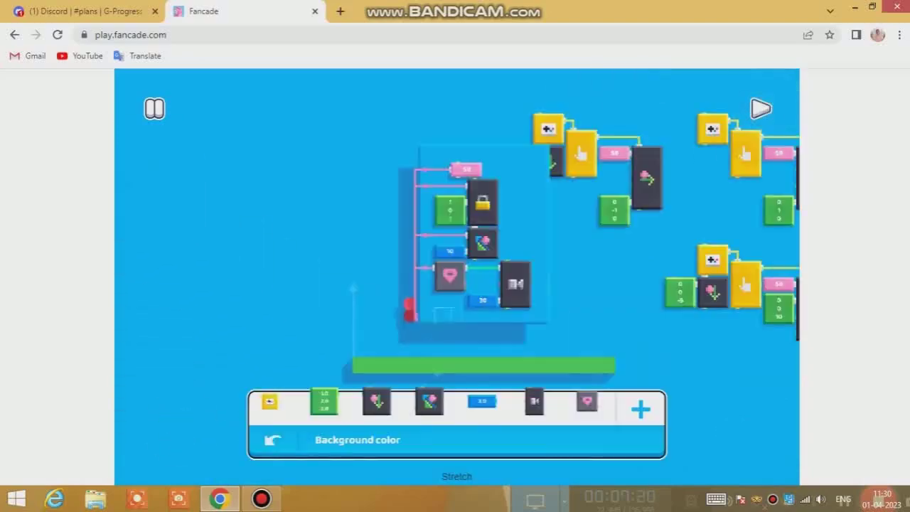
left_click(262, 497)
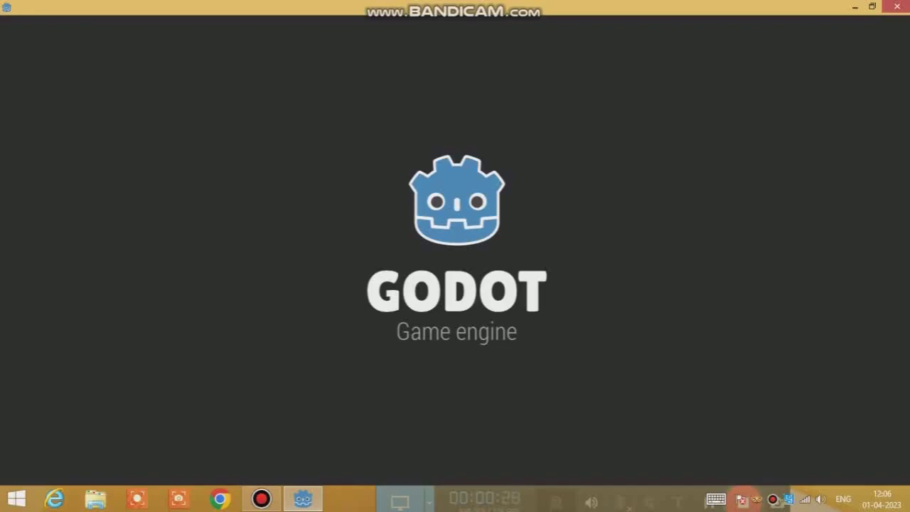
Add a RigidBody2D and give its CollisionShape2D a CircleShape
type("ri")
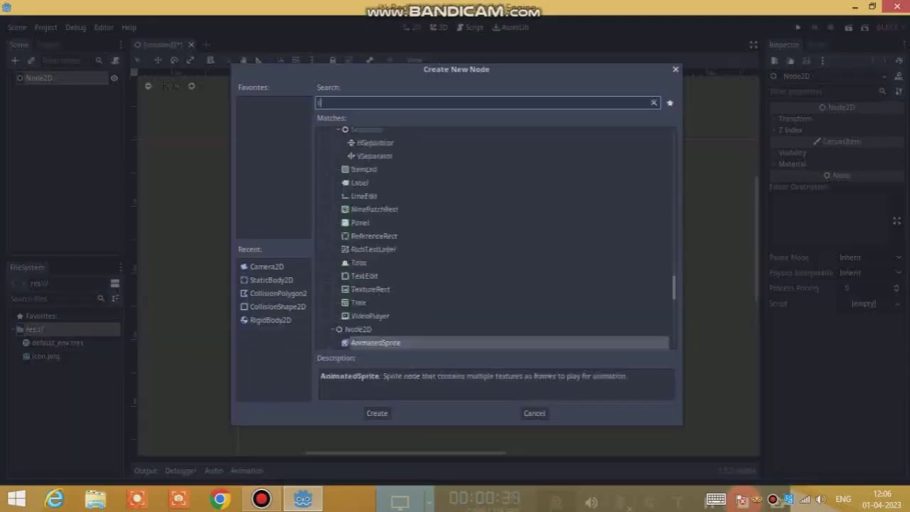
type("gi")
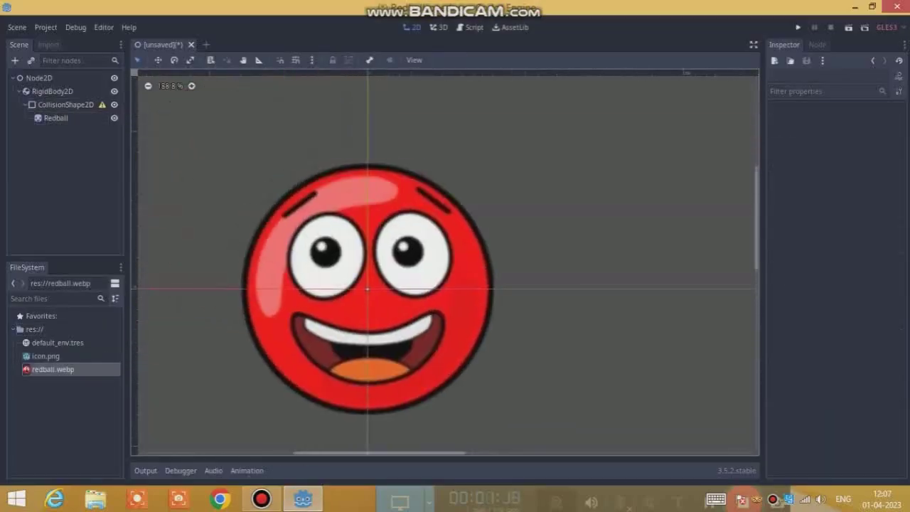
left_click(875, 120)
left_click(836, 144)
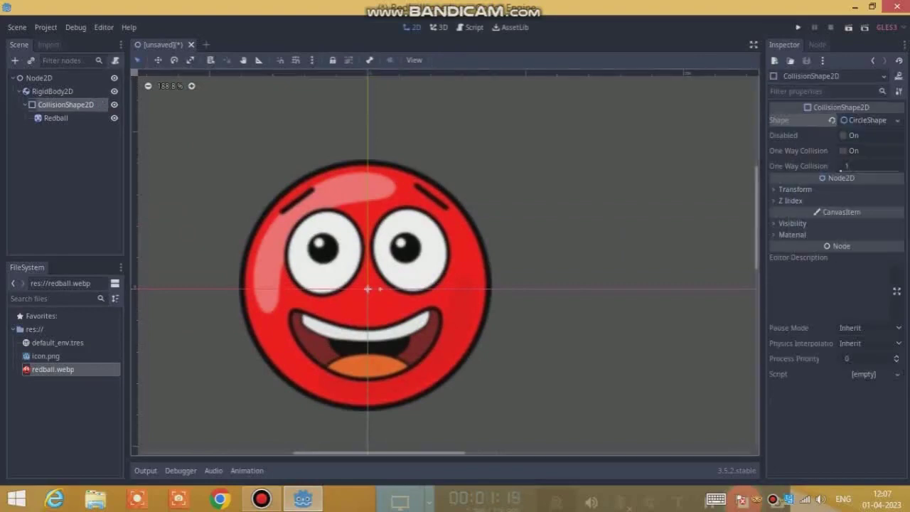
Reparent the Redball sprite under RigidBody2D and attach a new RigidBody2D.gd script
left_click(56, 118)
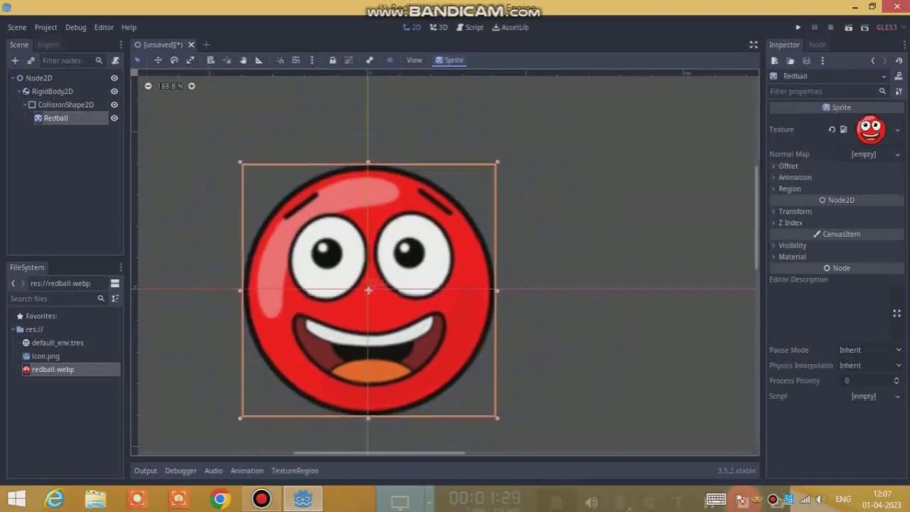
left_click(65, 105)
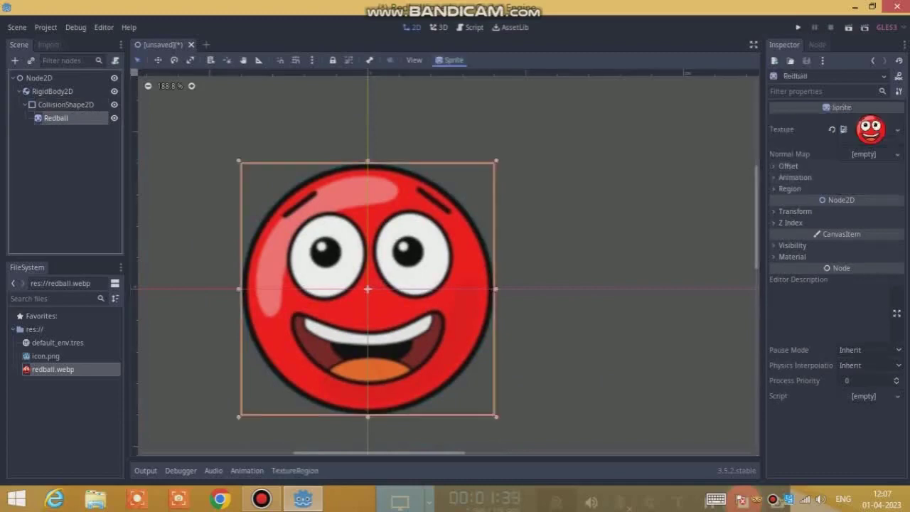
mouse_move(55, 118)
left_mouse_down()
mouse_move(51, 91)
mouse_move(56, 100)
left_mouse_up()
scroll(448, 263, "down", 3)
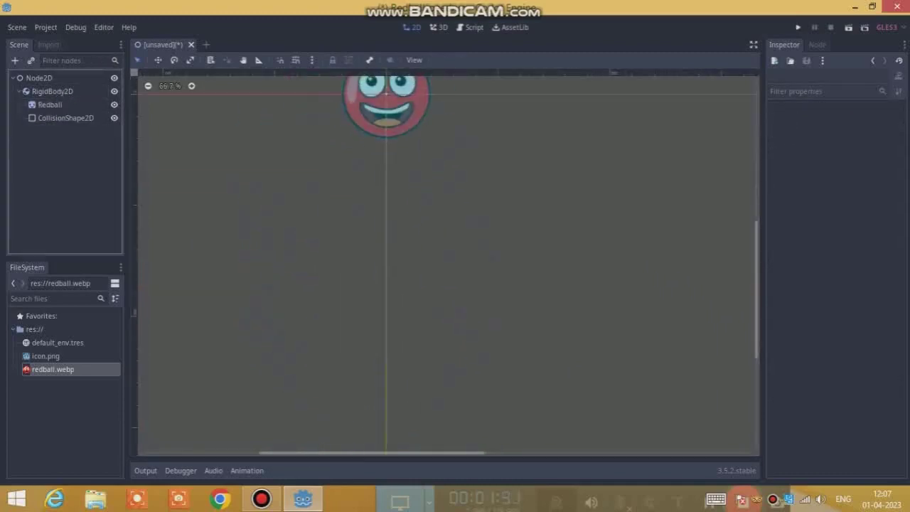
right_click(52, 91)
left_click(71, 180)
Create the RigidBody2D.gd script, replacing the template with speed and jump variables and a physics function
left_click(421, 332)
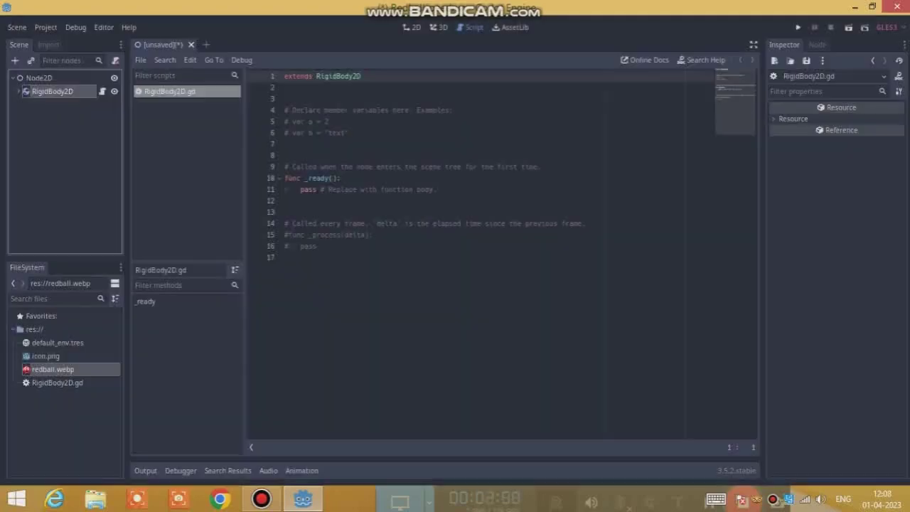
left_click_drag(319, 246, 281, 98)
key("BackSpace")
type("var speed = 10")
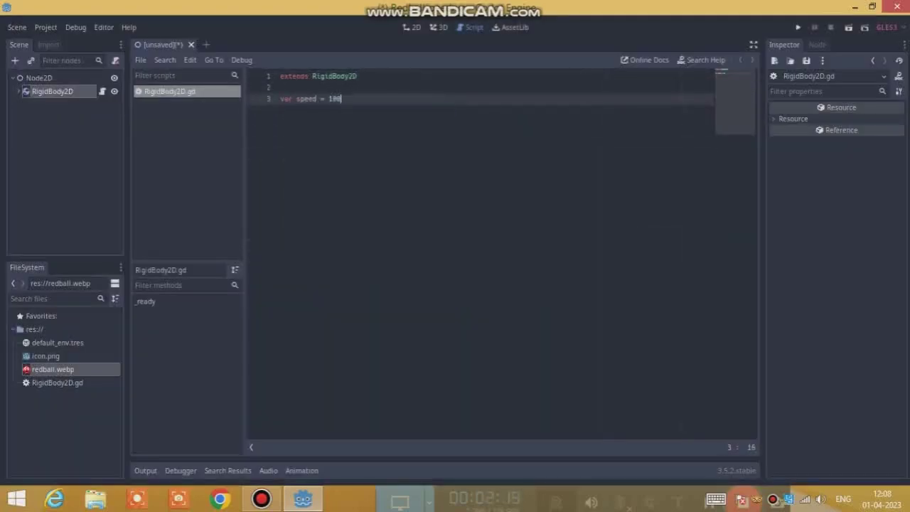
type("0")
key("Return")
type("d")
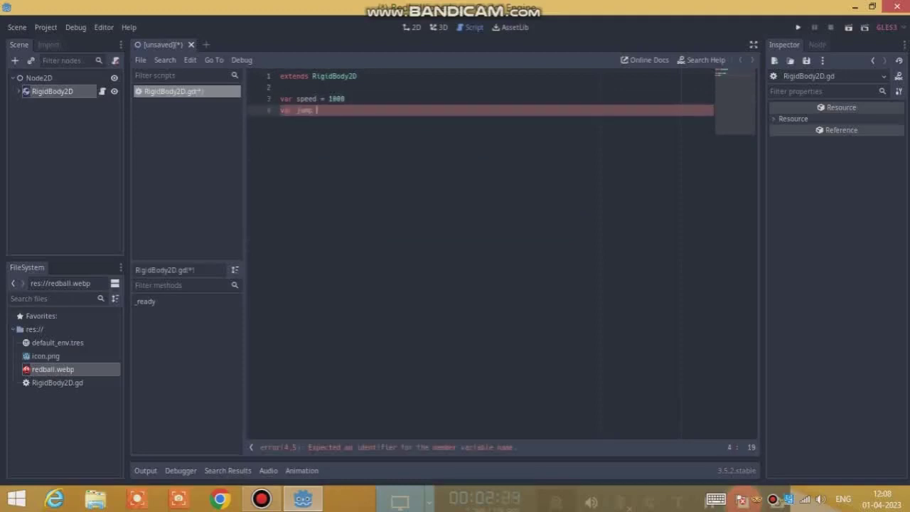
type("= 1000")
key("Return")
key("Return")
type("func ")
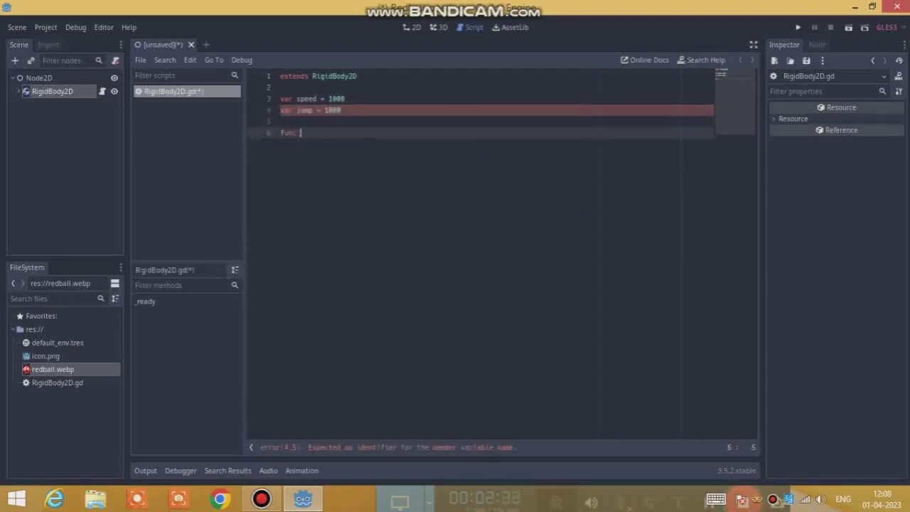
type("):")
key("Return")
Add a ui_right check that applies a torque impulse of speed
type("I")
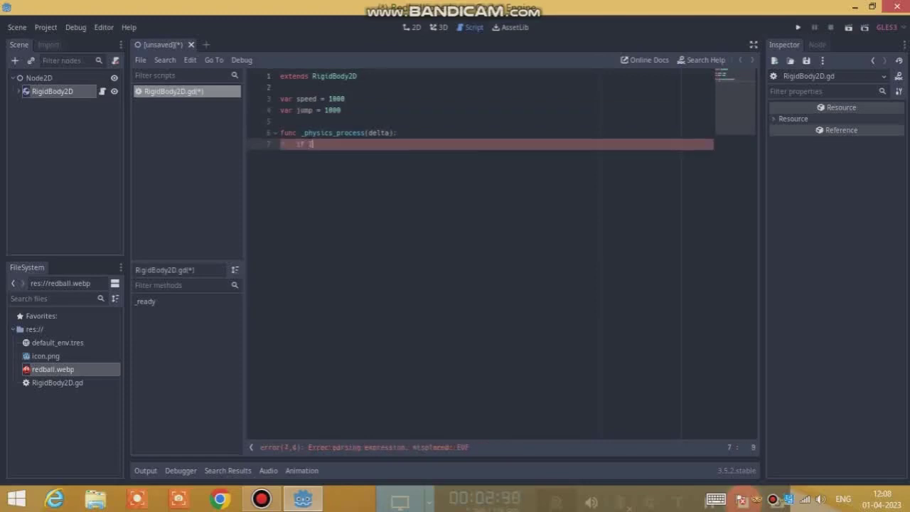
type("nput(.is")
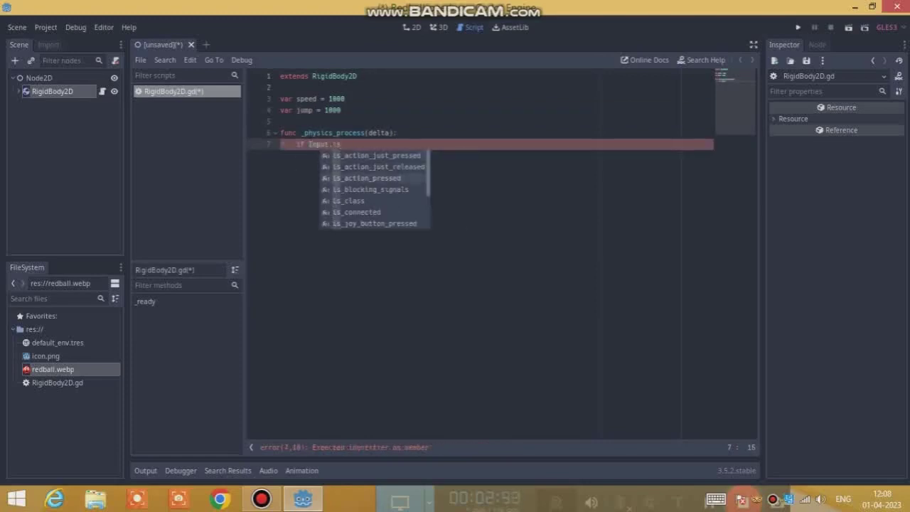
key("Return")
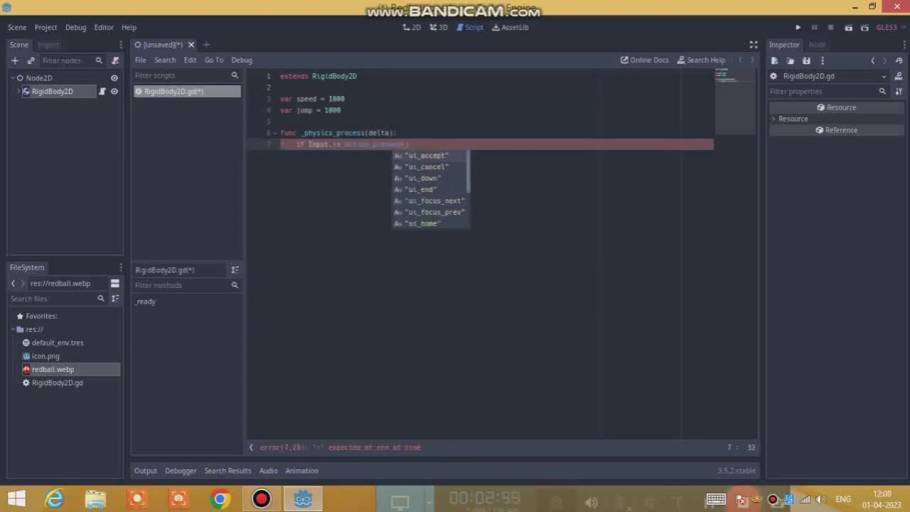
type("\"ui_right")
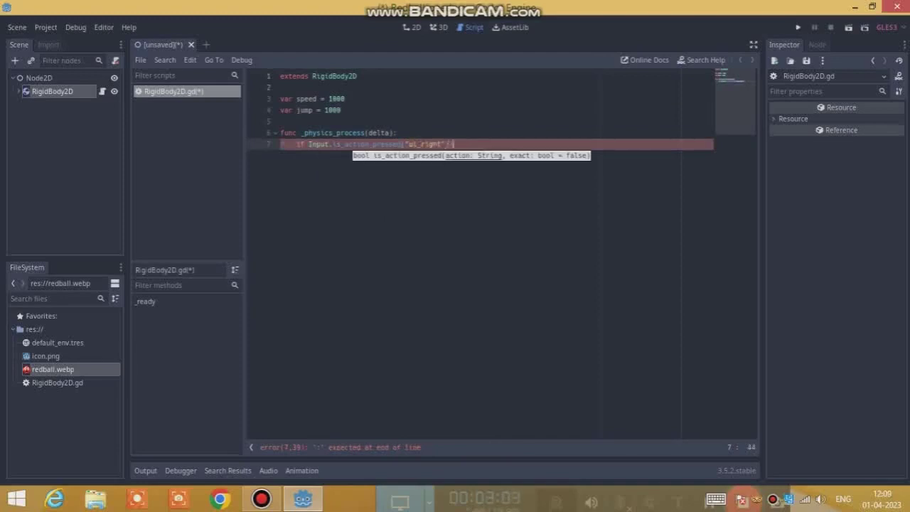
type(":")
key("Return")
type("speed")
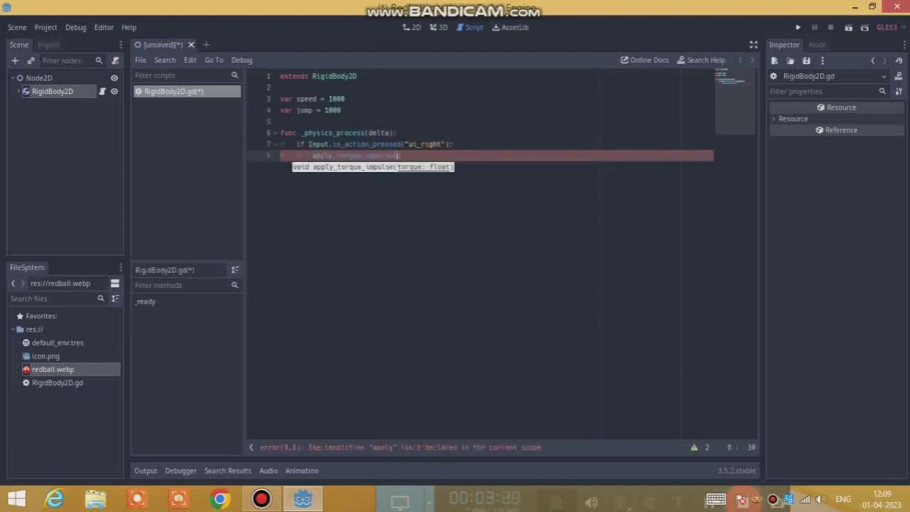
type(")")
key("Return")
type("i")
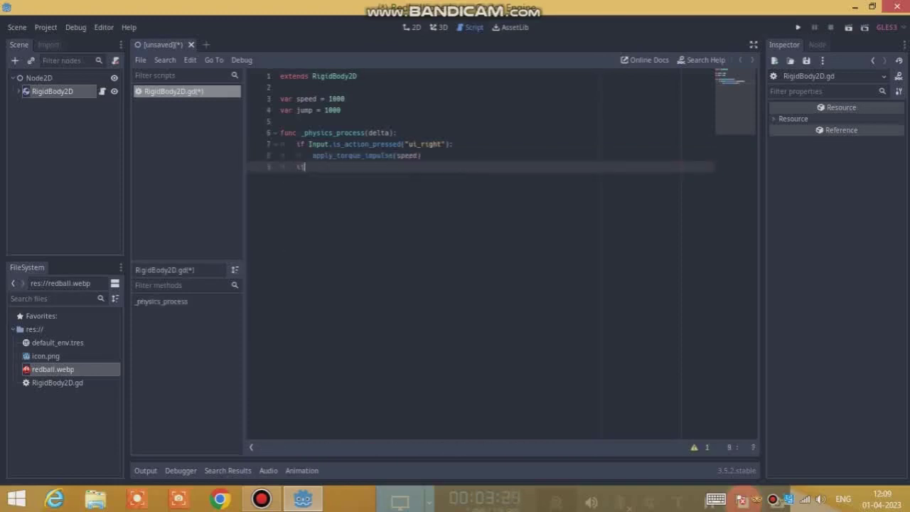
Add a ui_left check that applies the opposite torque impulse
type("Input.is_")
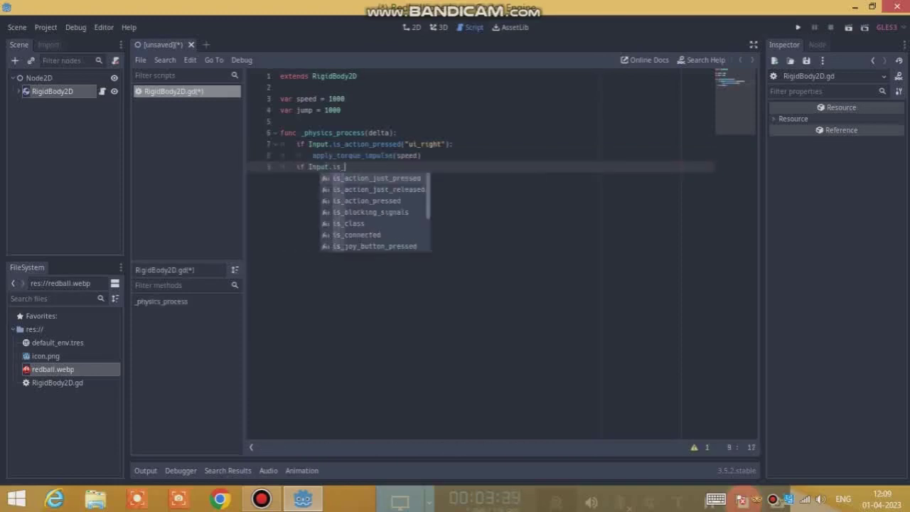
key("Down")
key("Down")
key("Return")
type("_left\"):")
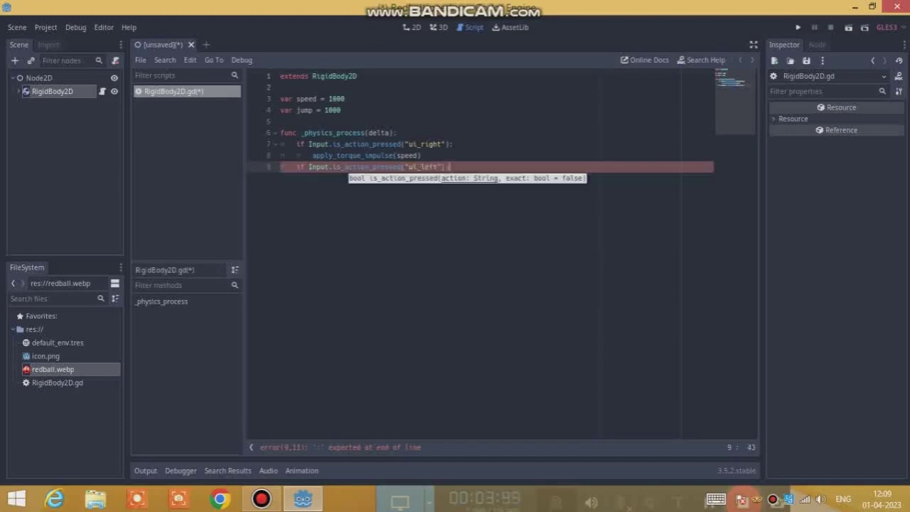
key("Return")
type("apply")
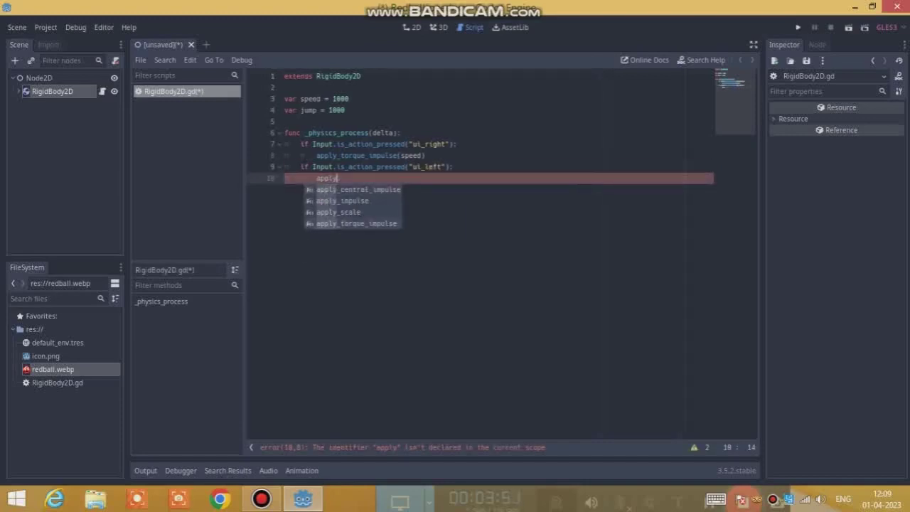
type("d)")
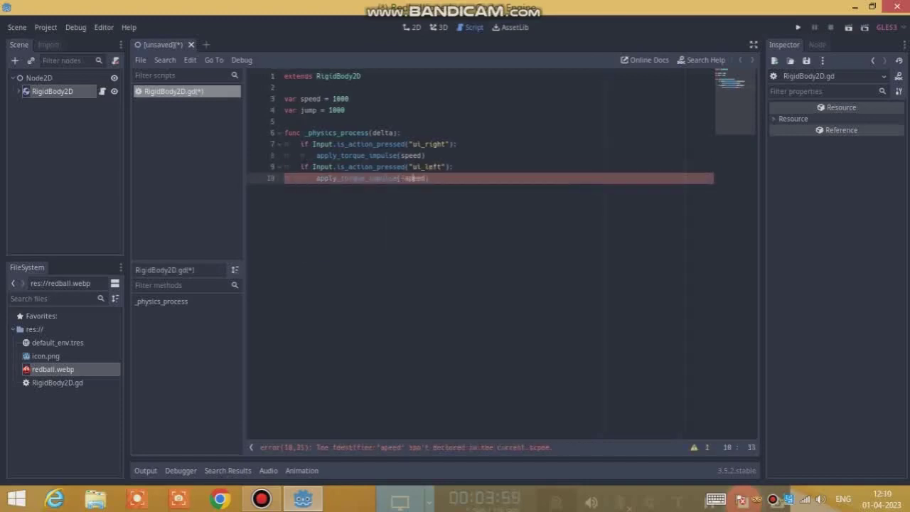
key("Return")
type("if")
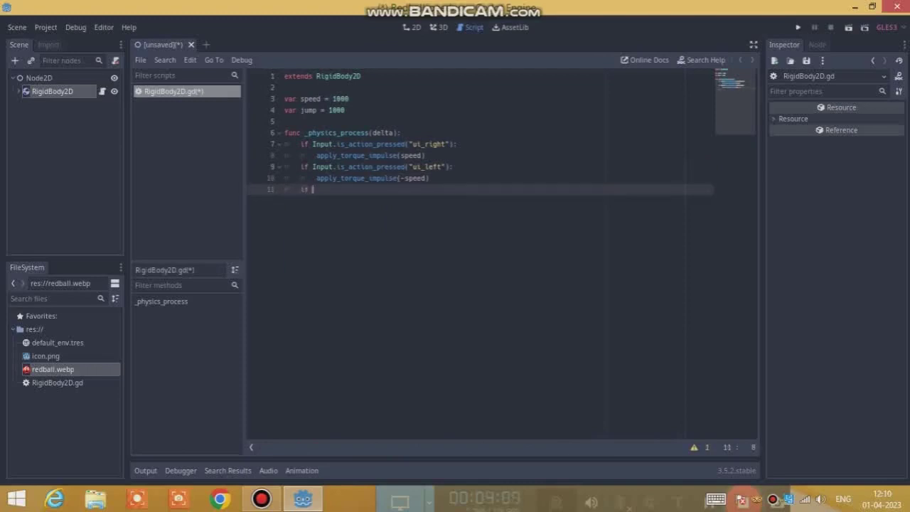
Add a ui_down check applying apply_central_impulse(Vector2(0, jump)) and set jump to 10000
type("Input.is")
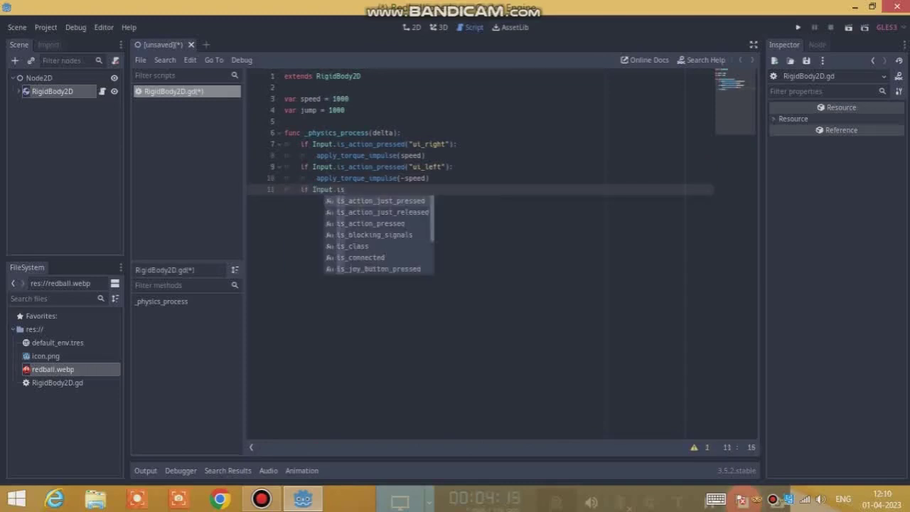
key("Return")
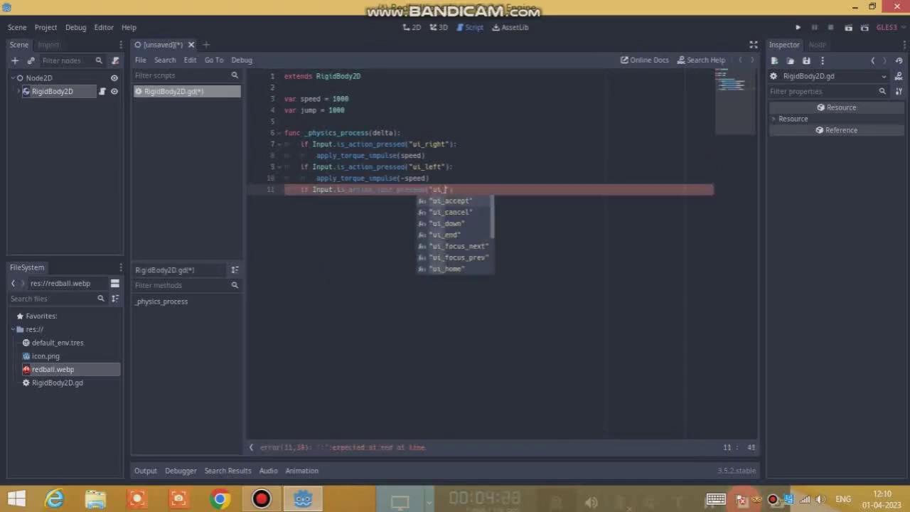
type("down\"):")
key("Return")
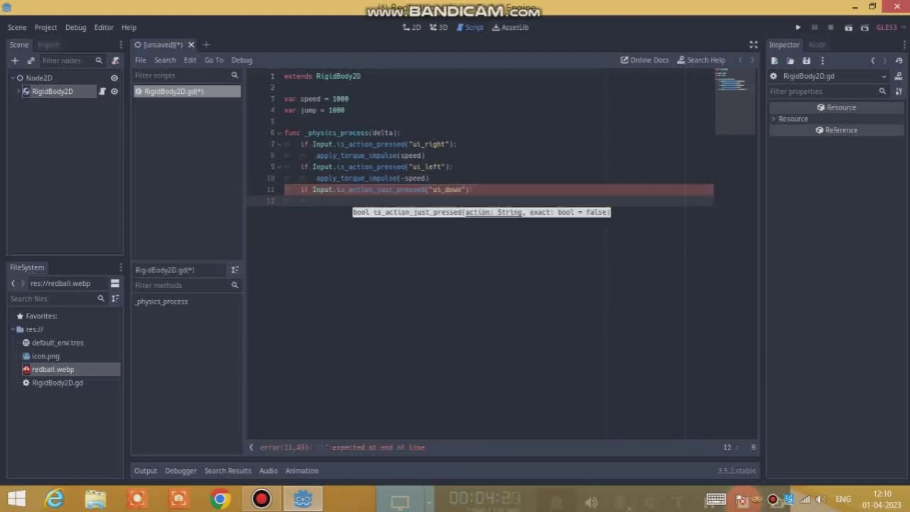
type("appl")
key("Return")
type("Vector2")
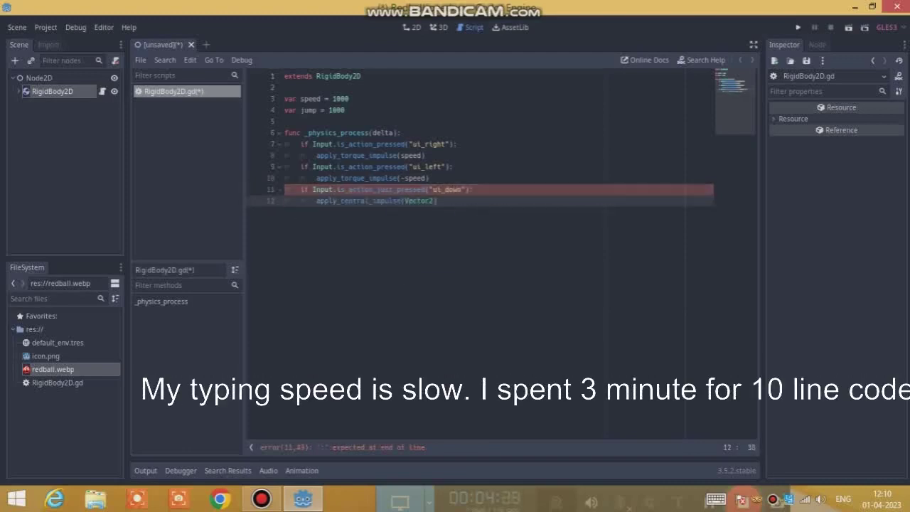
type("0, jum")
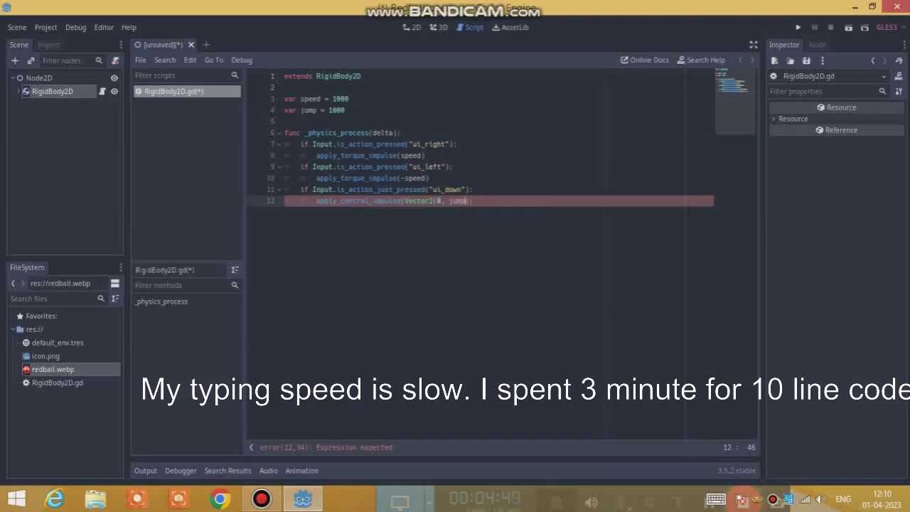
type("p")
left_click(345, 111)
type("0")
left_click(349, 99)
Add a StaticBody2D under the root Node2D with a CollisionPolygon2D child
key("ctrl+F1")
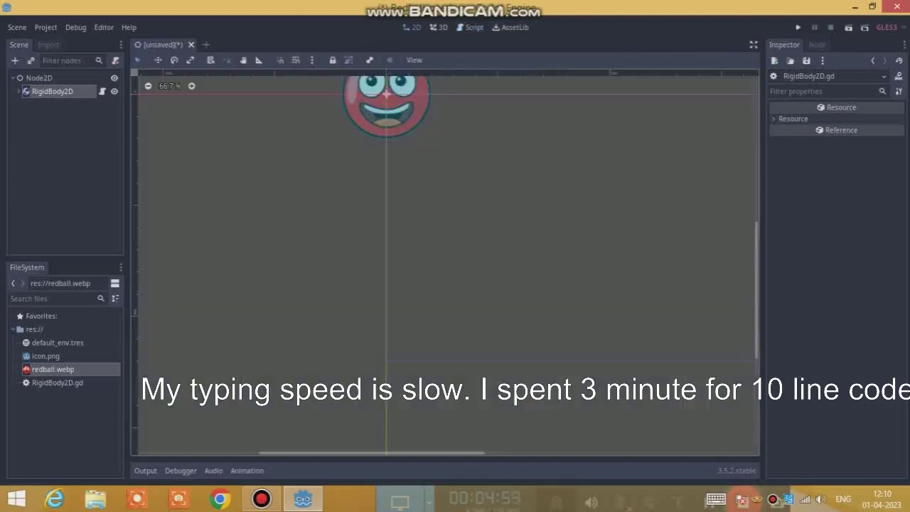
left_click(39, 77)
key("ctrl+a")
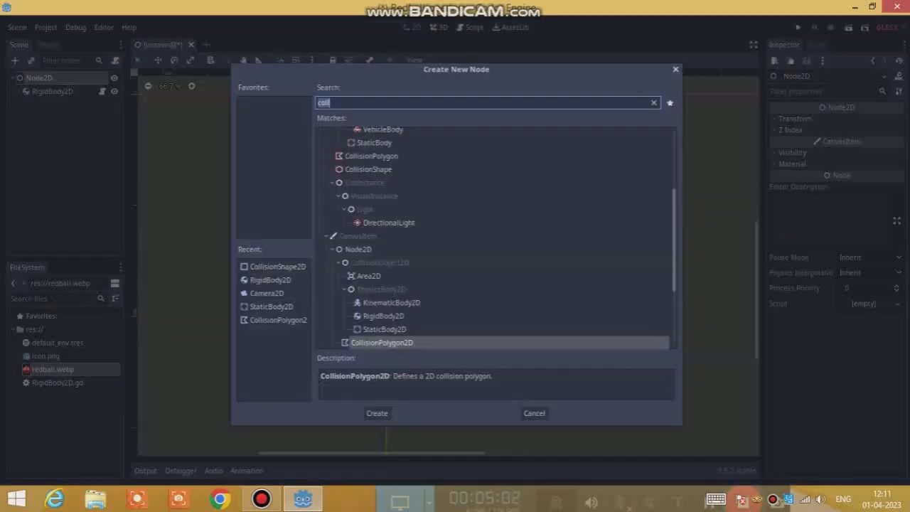
type("stat")
key("Return")
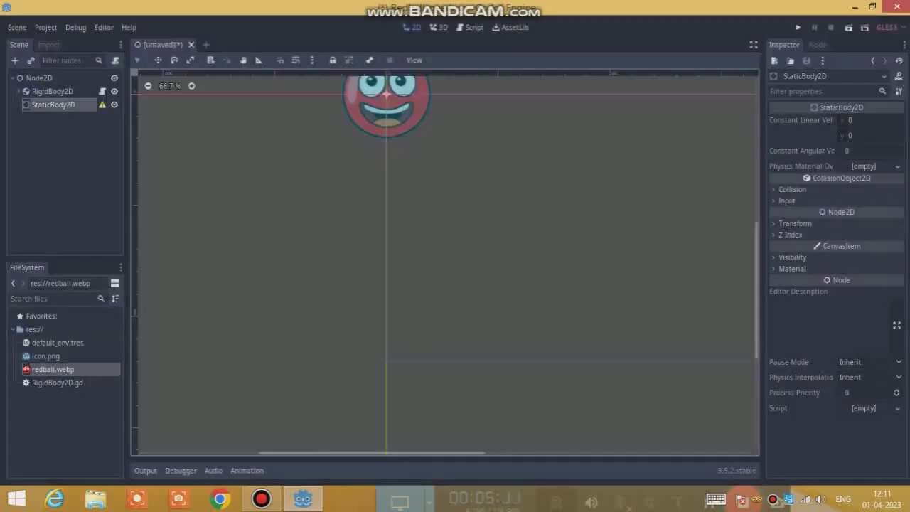
key("ctrl+a")
type("coll")
key("Return")
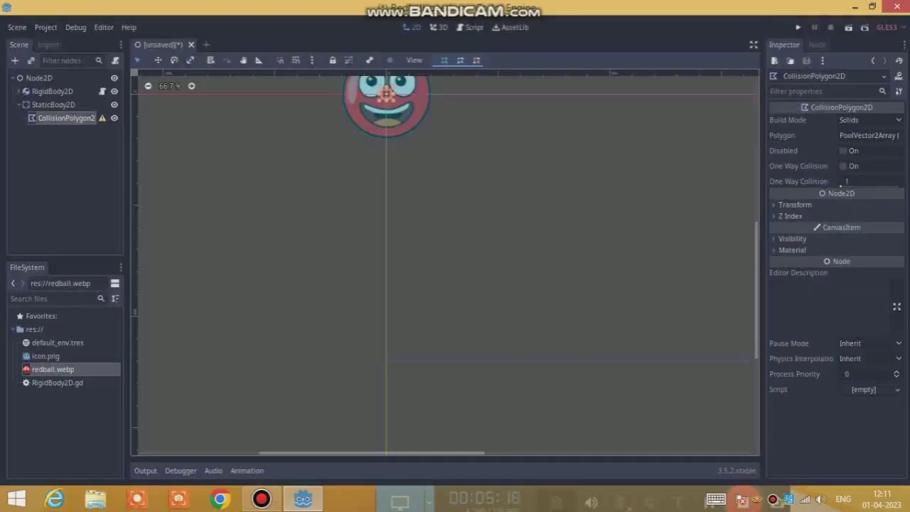
Draw a closed ground polygon below the ball, then run with F5 and accept setting the main scene
left_click(488, 251)
scroll(401, 385, "down", 3)
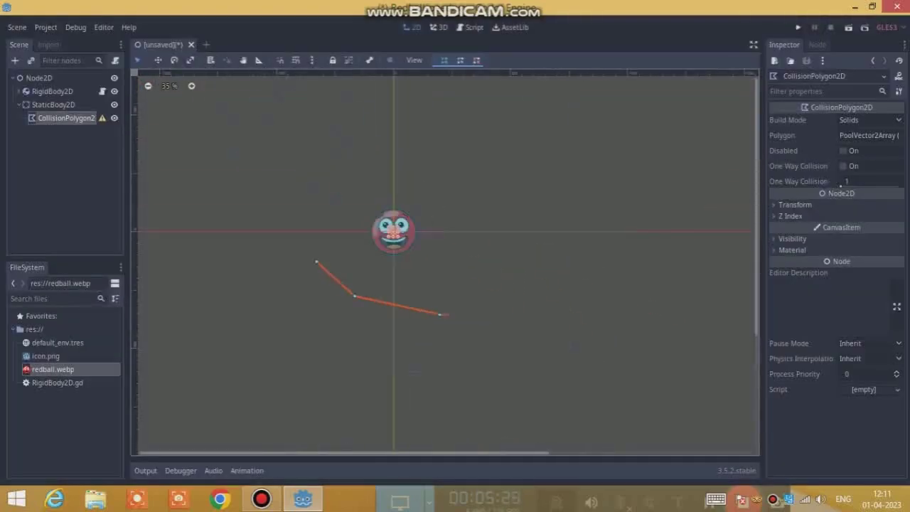
left_click_drag(540, 453, 730, 453)
left_click(681, 372)
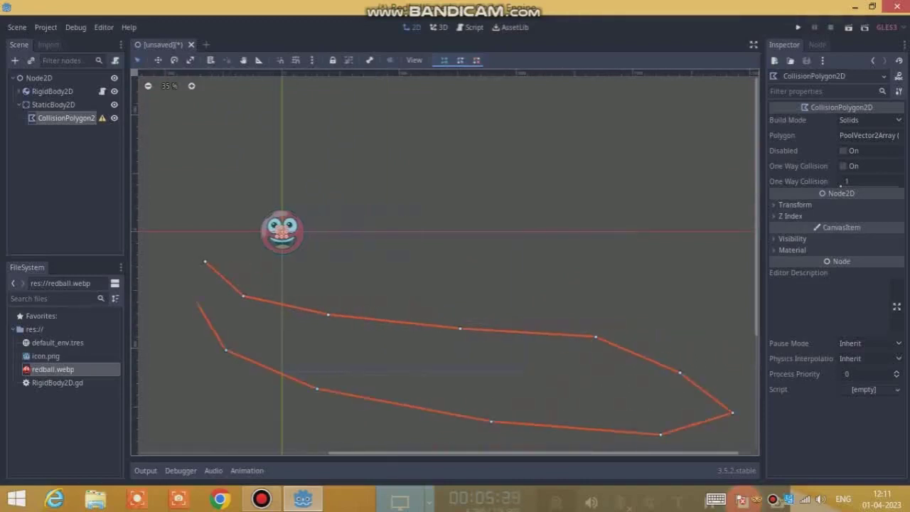
left_click(193, 288)
left_click(204, 261)
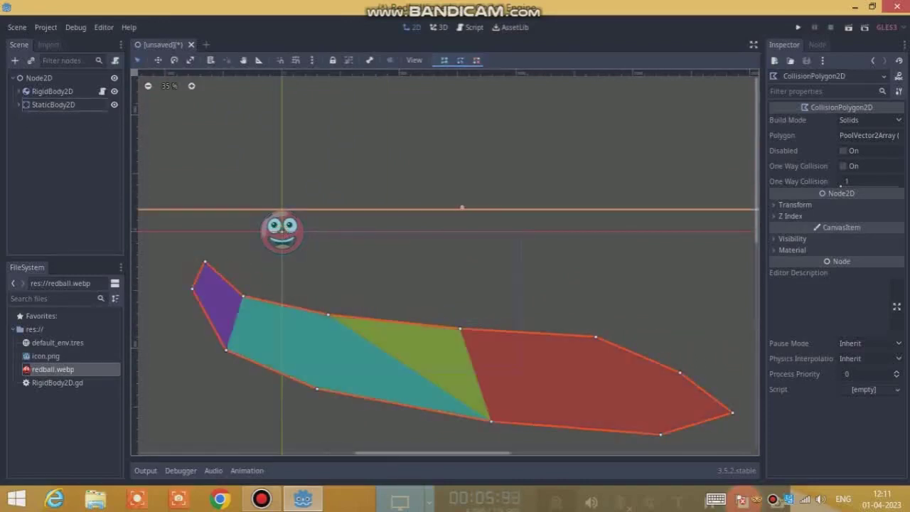
key("F5")
left_click(520, 265)
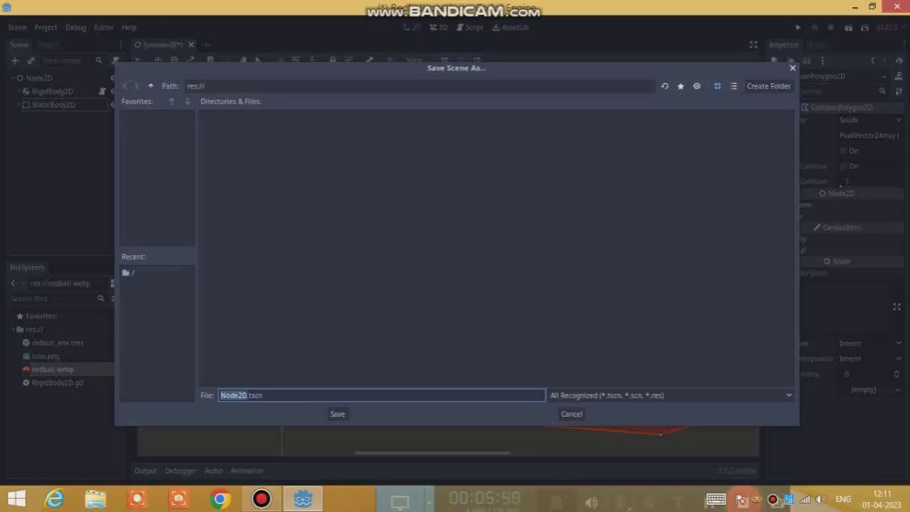
Save the scene as test.tscn and begin adding a Camera2D child to the ball
key("Return")
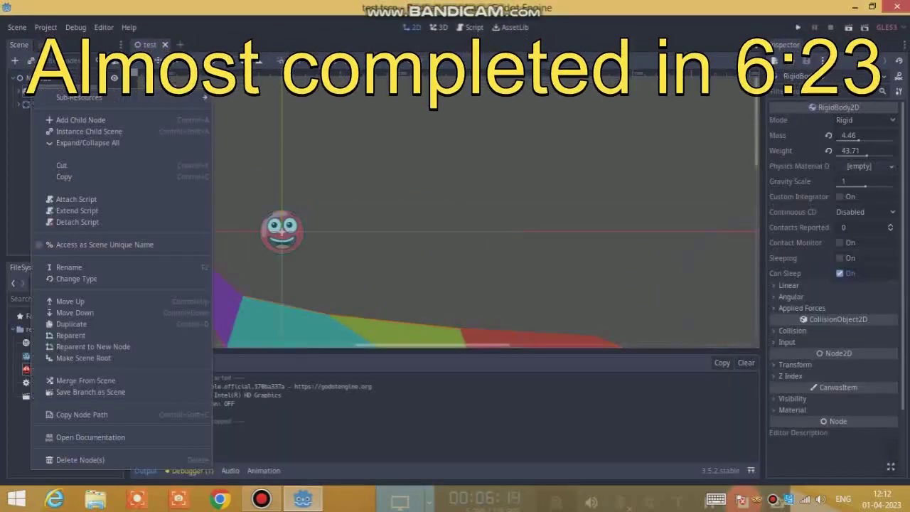
key("ctrl+a")
type("cam")
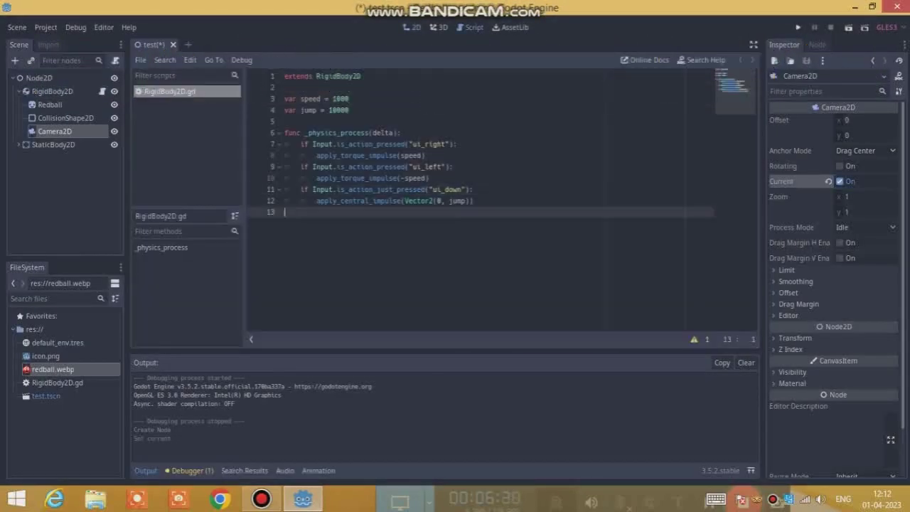
Set the ball's speed to 5000 and test-run the game
left_click(349, 98)
type("0")
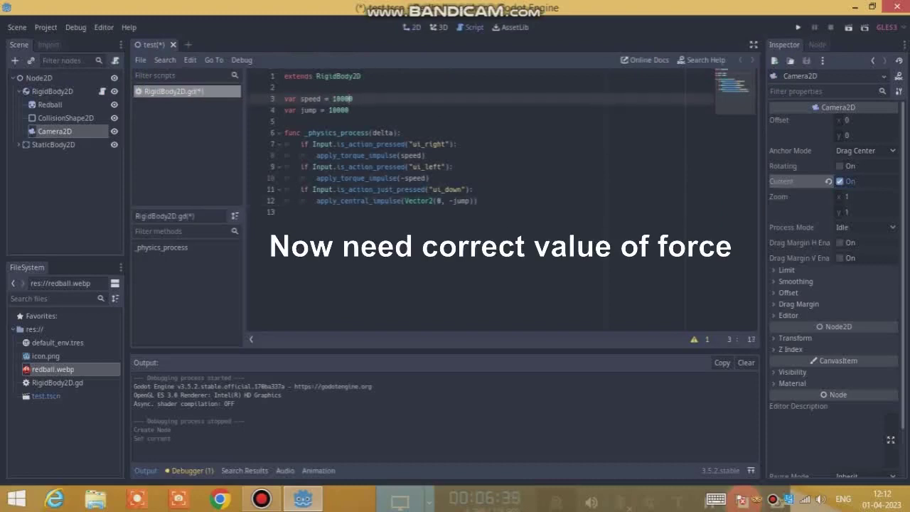
key("ctrl+F1")
left_click(52, 91)
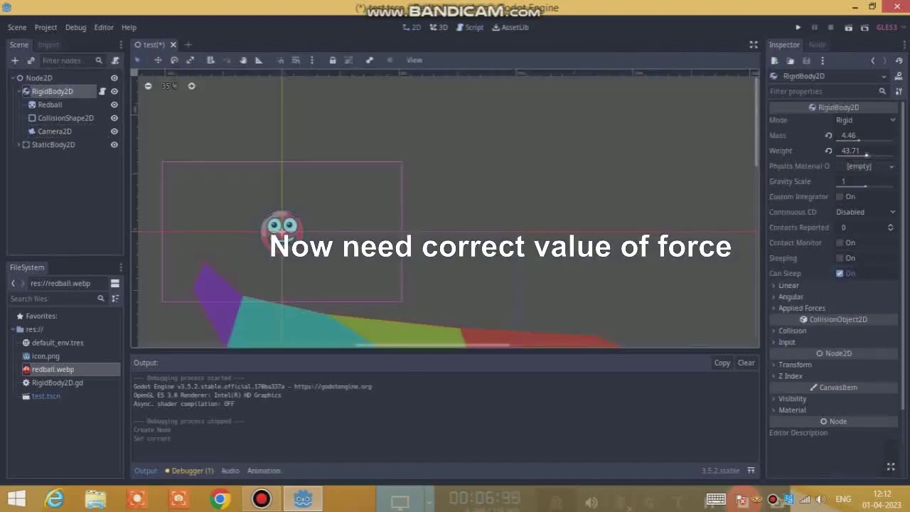
key("F5")
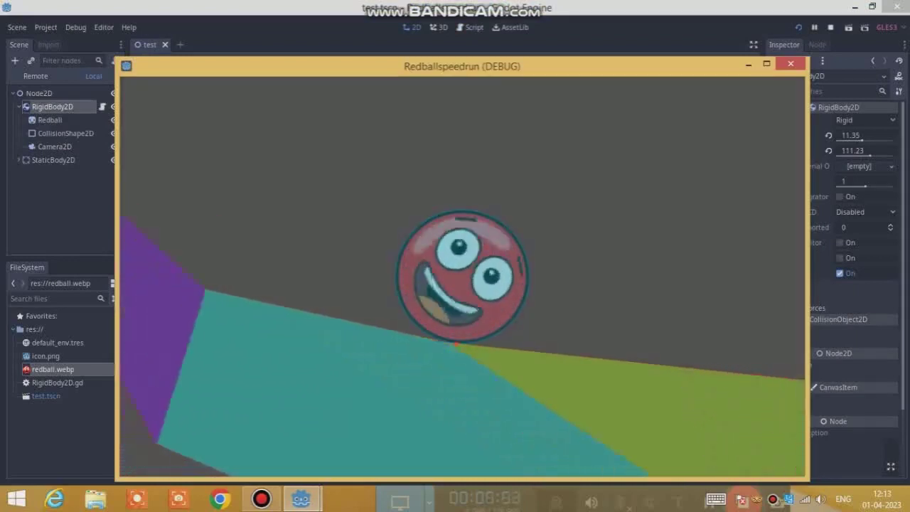
key("F8")
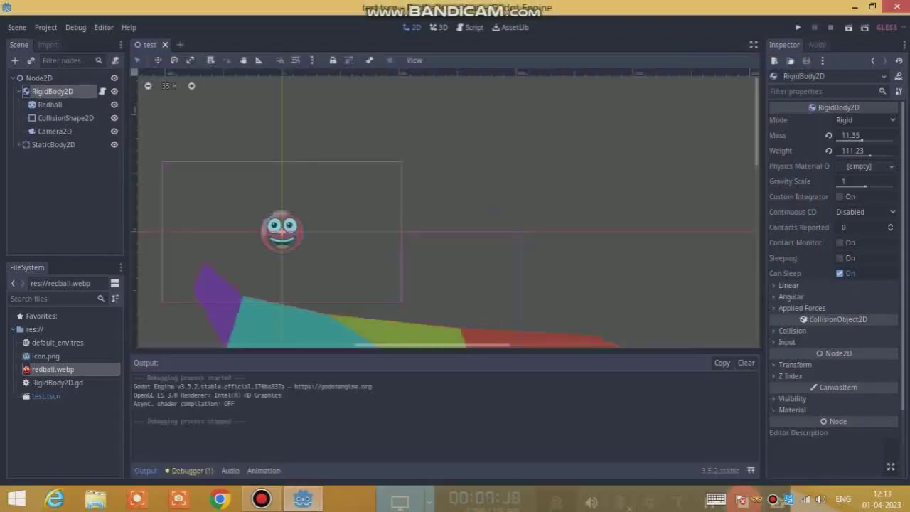
Retune the upward jump and mass 1.21, relaunching the game twice to test
key("ctrl+F3")
key("ctrl+F1")
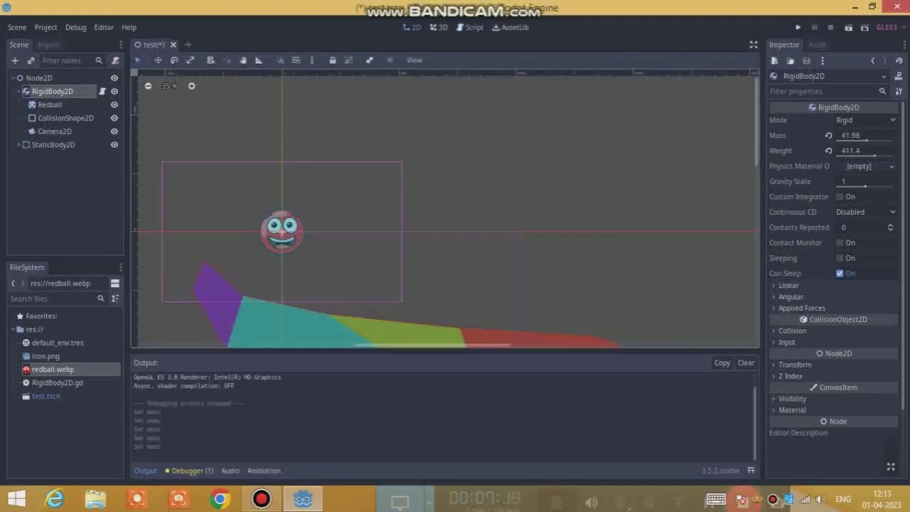
key("ctrl+F3")
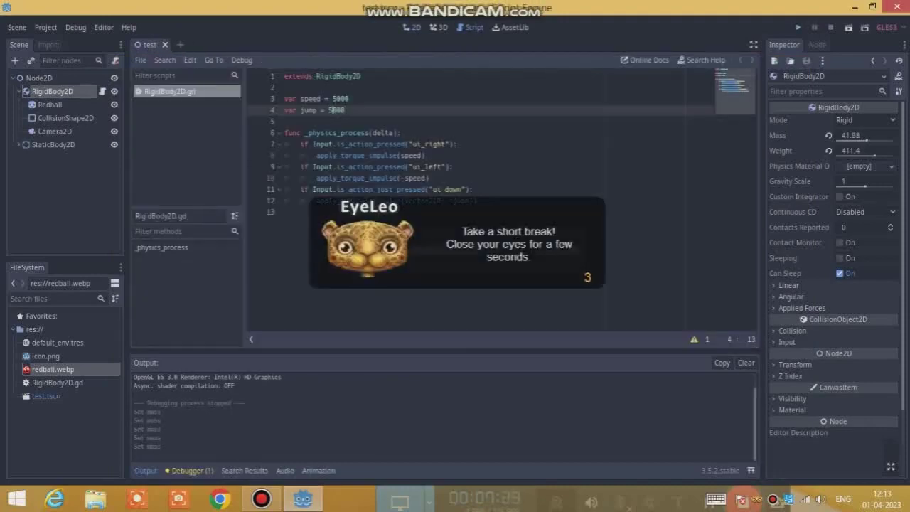
key("F5")
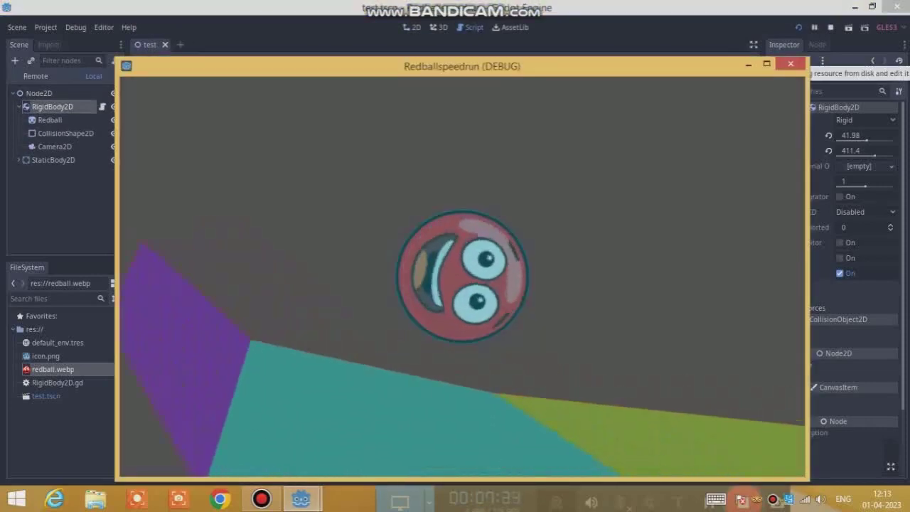
key("F8")
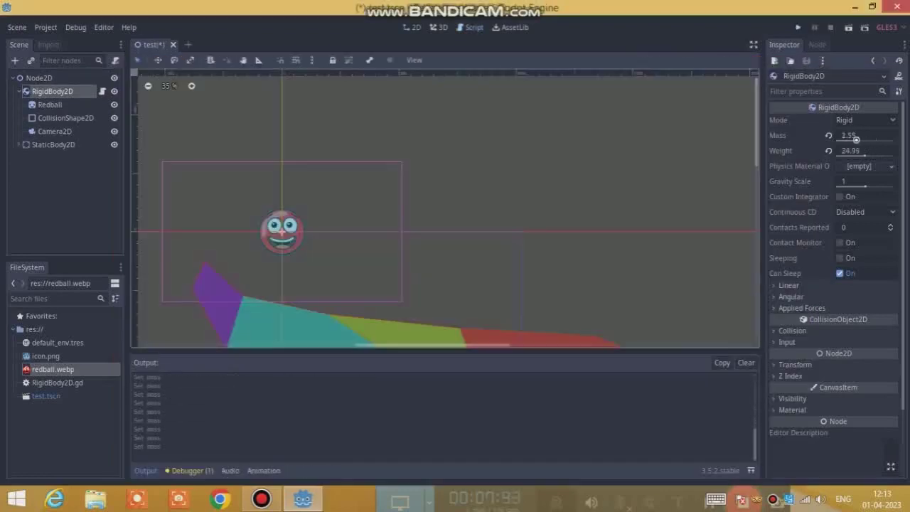
key("F5")
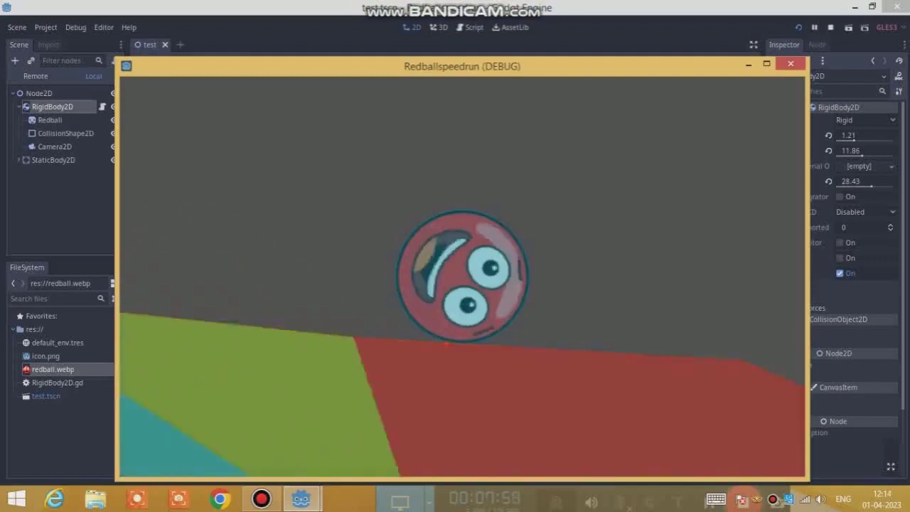
key("F8")
key("ctrl+F3")
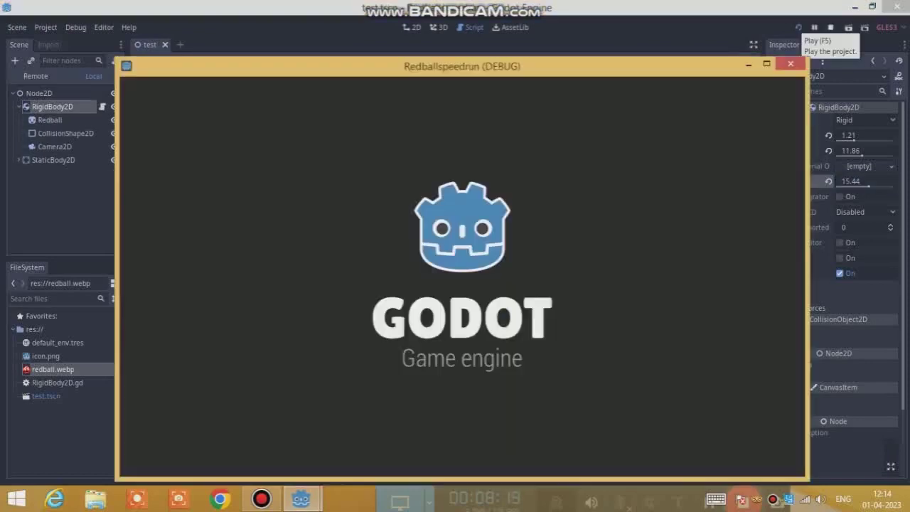
Stop the running game with F8 and relaunch it to test the tuned ball
key("F8")
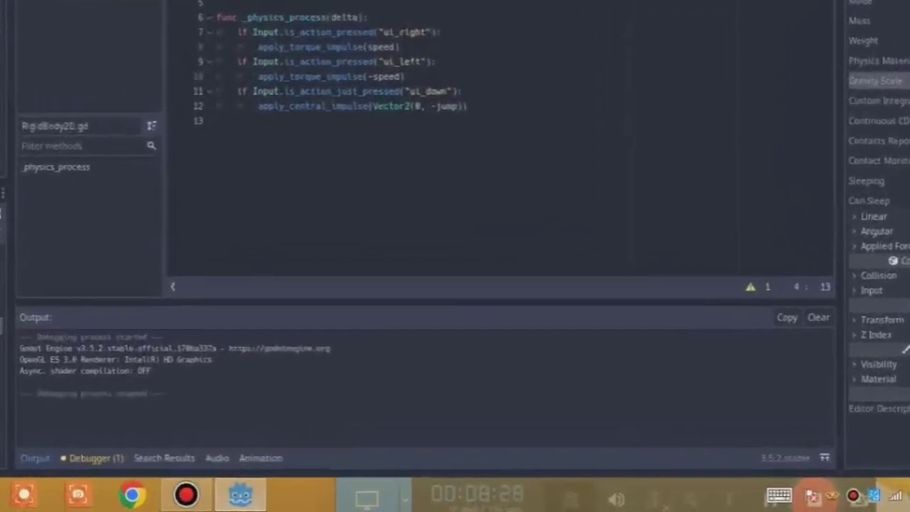
key("F5")
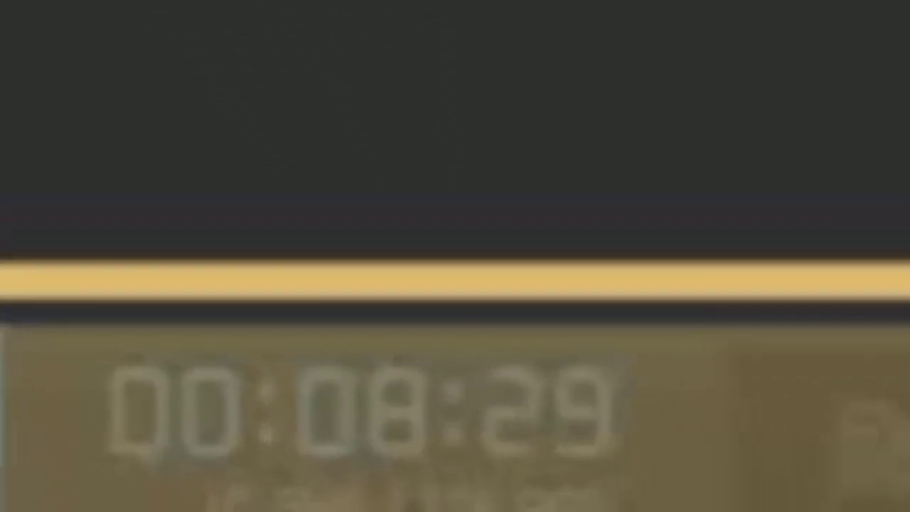